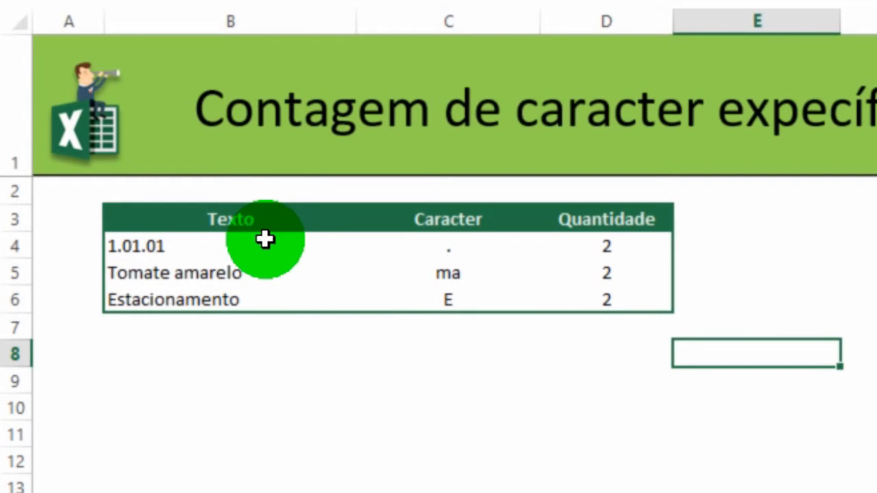
Step: Review the table's Texto, Caracter and Quantidade columns in rows 3 to 6
drag(270, 230, 279, 311)
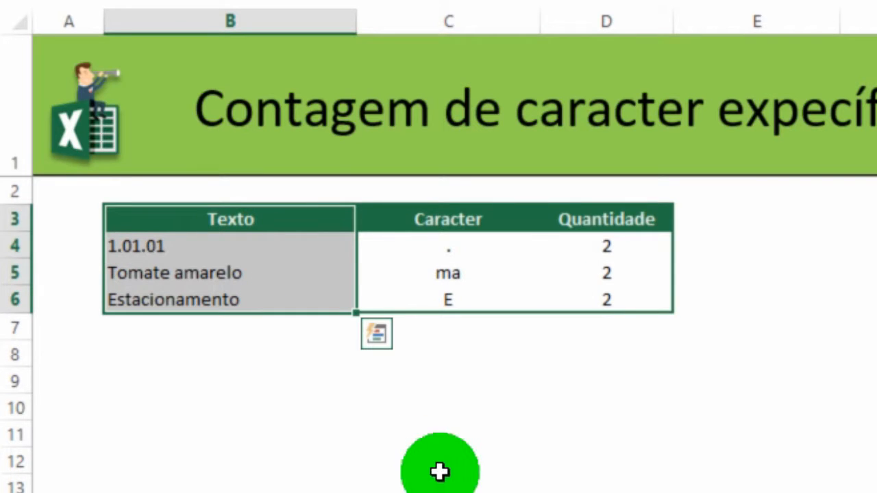
drag(500, 219, 491, 302)
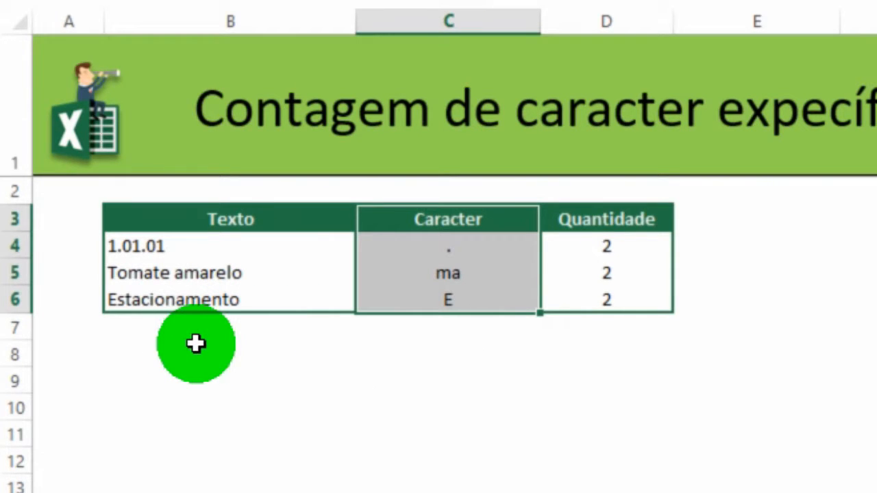
click(642, 230)
drag(642, 230, 633, 300)
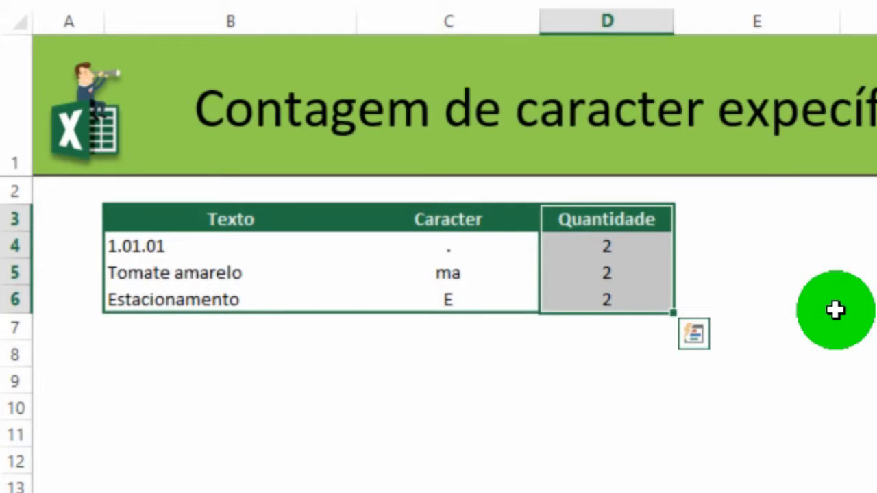
drag(665, 244, 776, 309)
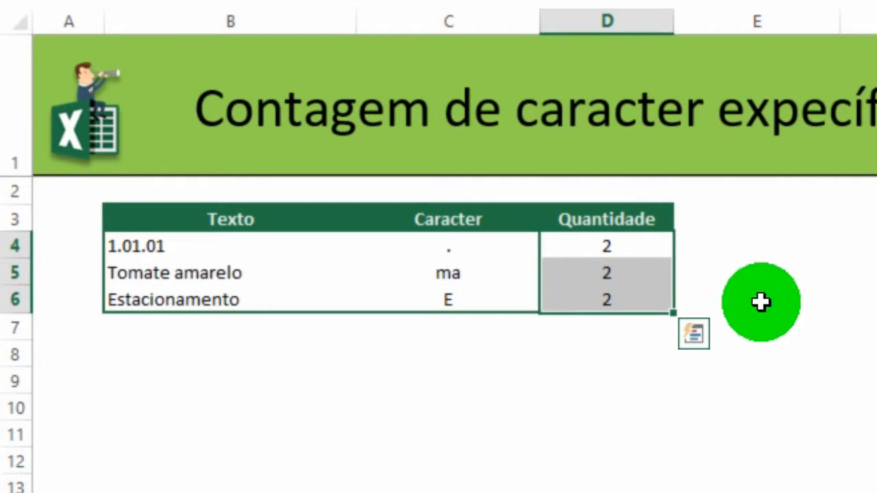
click(717, 250)
Step: Open the formula in D4 and examine its NÚM.CARACT(B4) and SUBSTITUIR parts
click(646, 250)
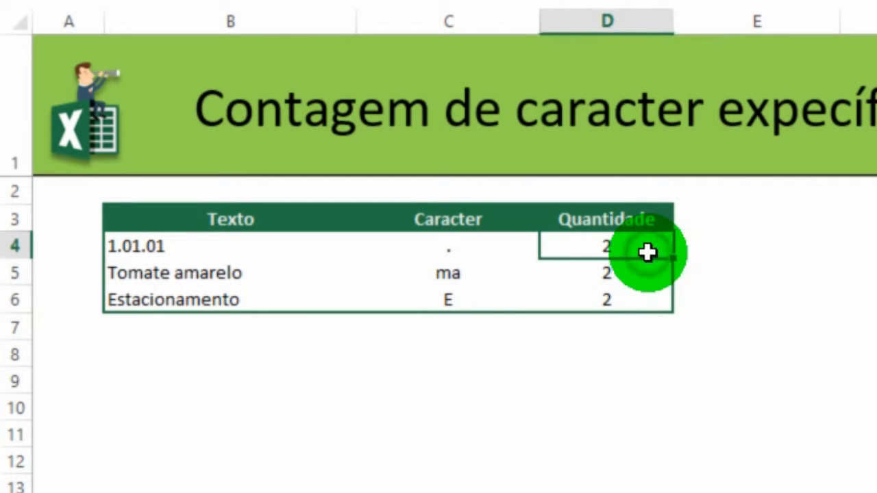
key(F2)
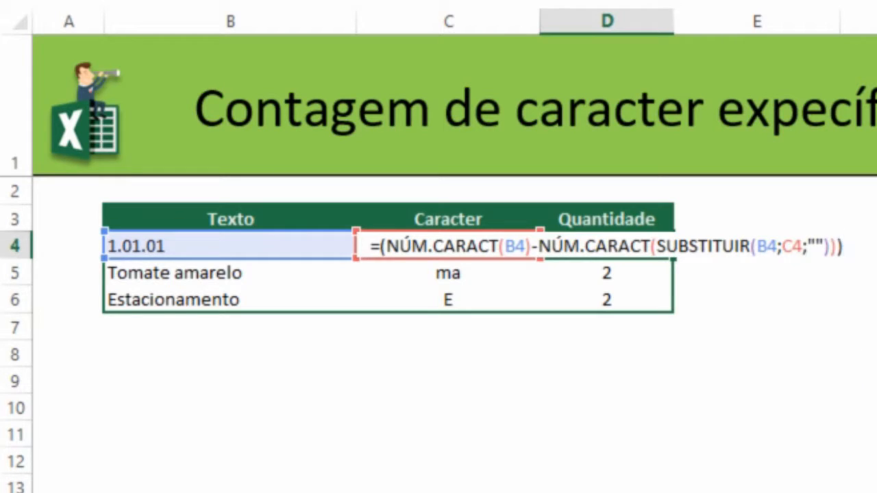
click(820, 161)
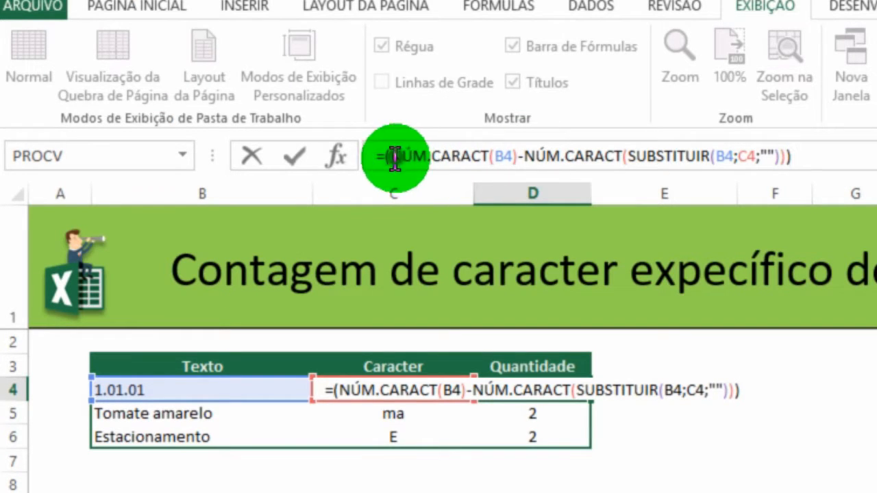
drag(389, 156, 513, 161)
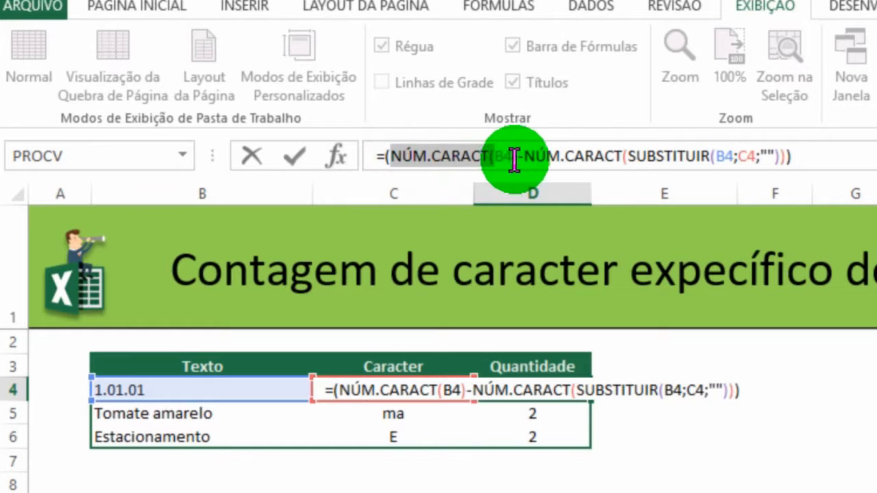
click(649, 160)
drag(650, 160, 782, 160)
click(822, 161)
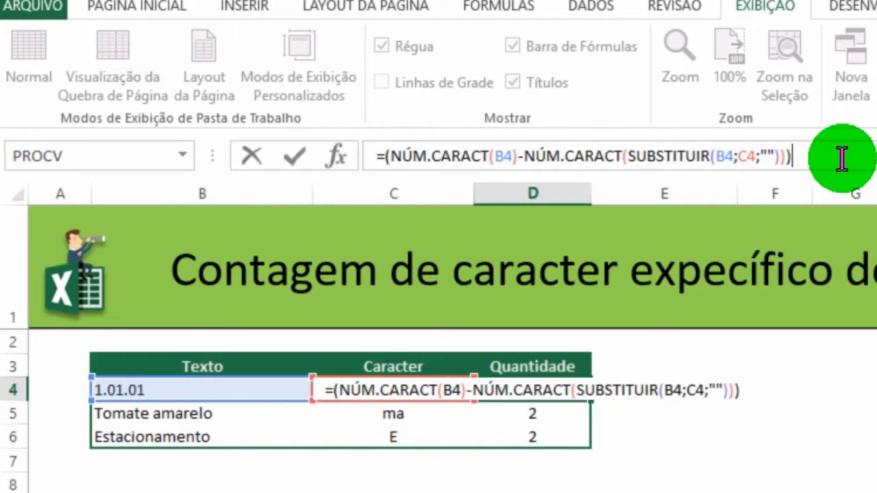
Step: Reduce the formula in D4 to =NÚM.CARACT(B4)
drag(832, 158, 555, 167)
key(BackSpace)
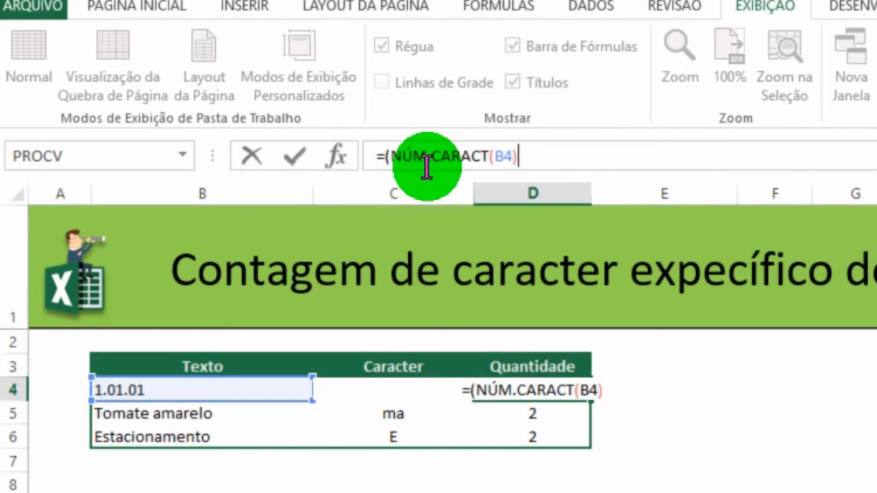
click(389, 156)
key(BackSpace)
click(552, 161)
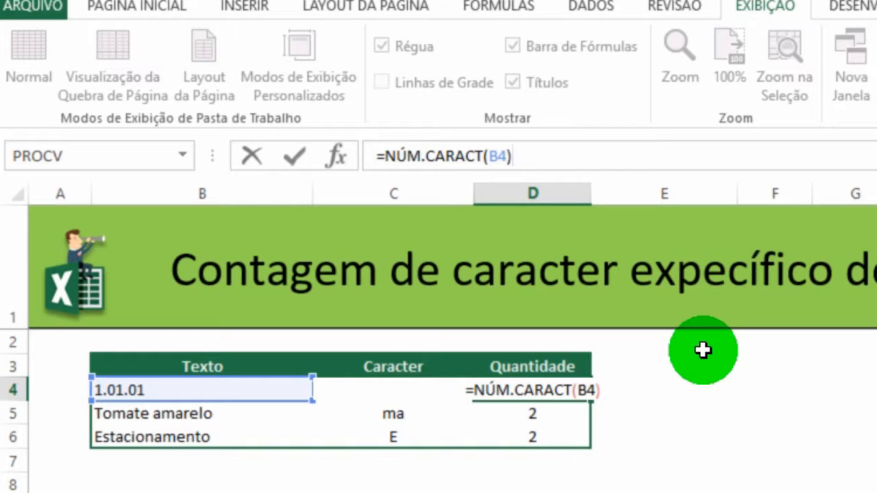
key(Return)
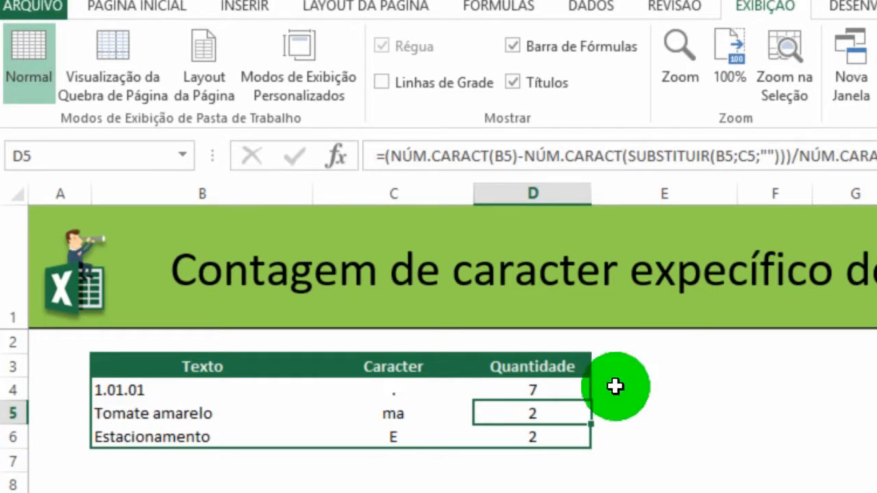
Step: Compare the character count in D4 with the text in B4 and the searched character in C4
click(556, 392)
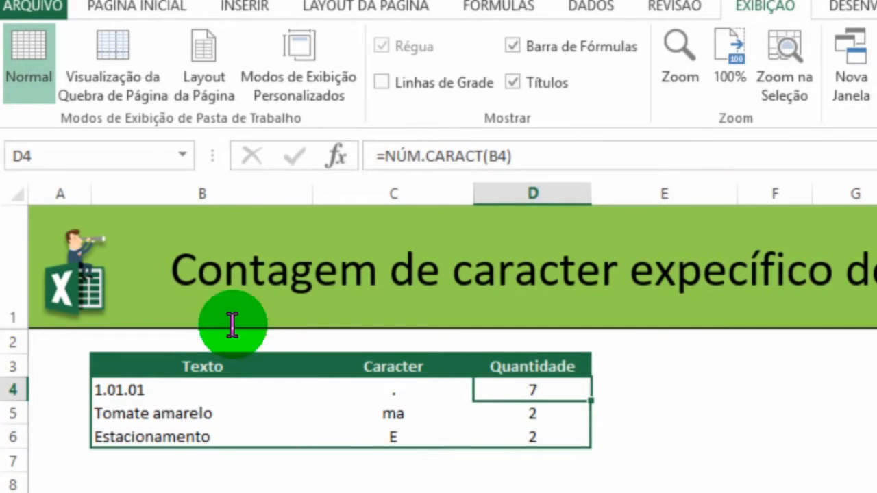
click(215, 394)
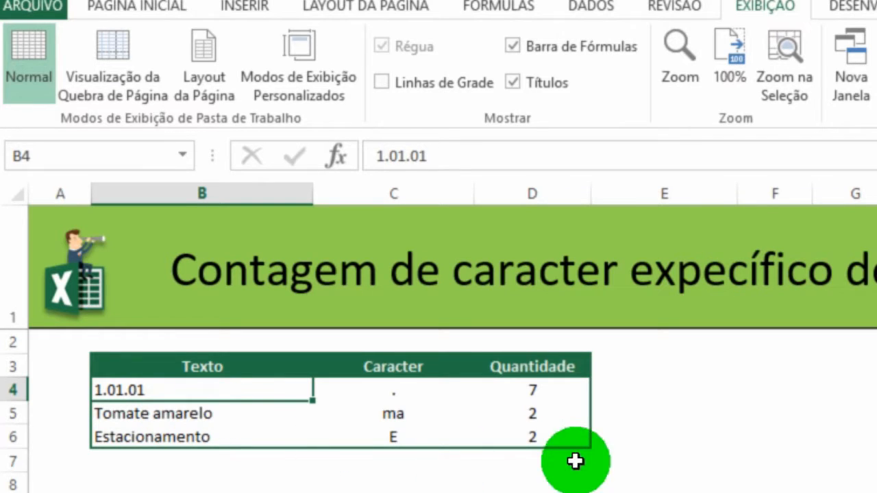
click(565, 396)
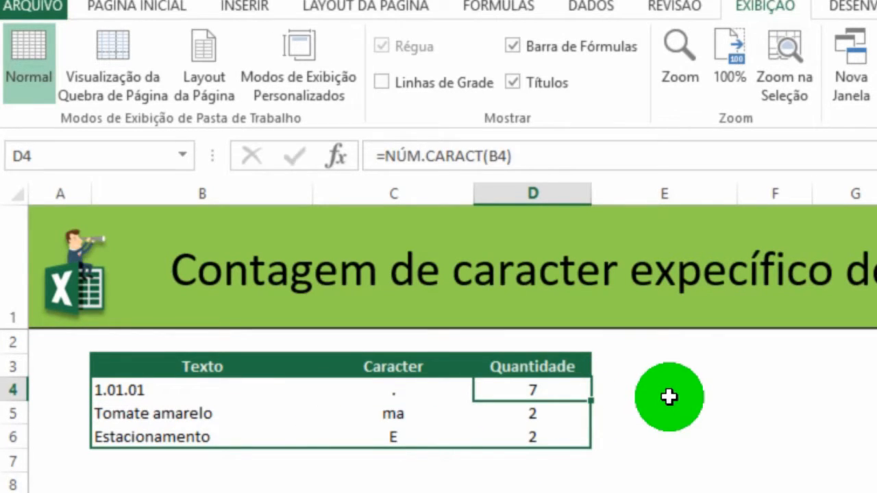
click(417, 394)
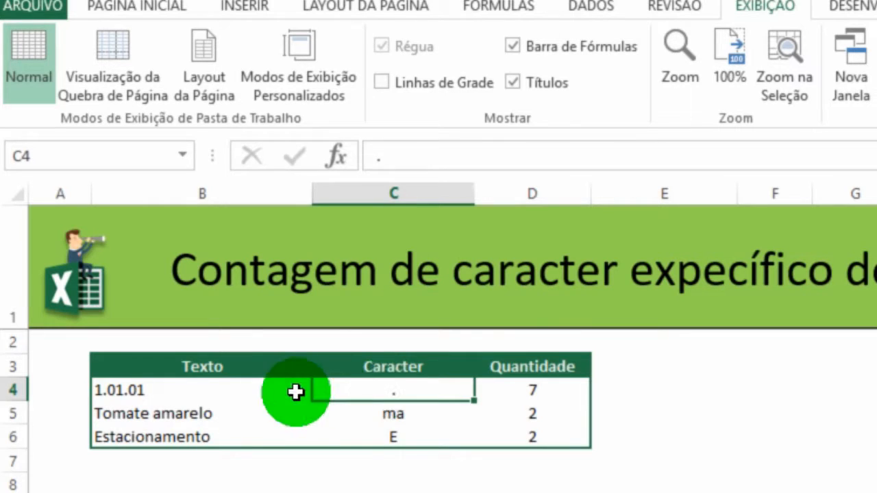
Step: Remove both dots from the text in B4 so that it reads 10101
click(231, 392)
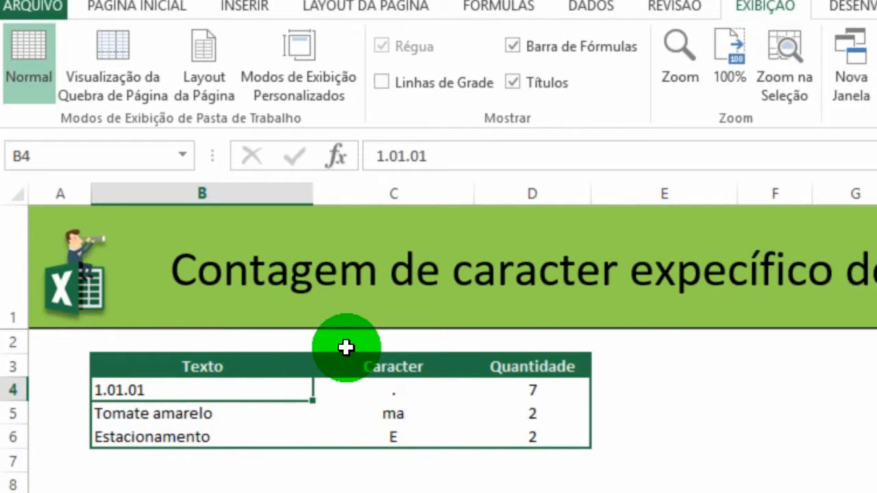
key(F2)
key(BackSpace)
key(Left)
key(Left)
key(BackSpace)
key(Return)
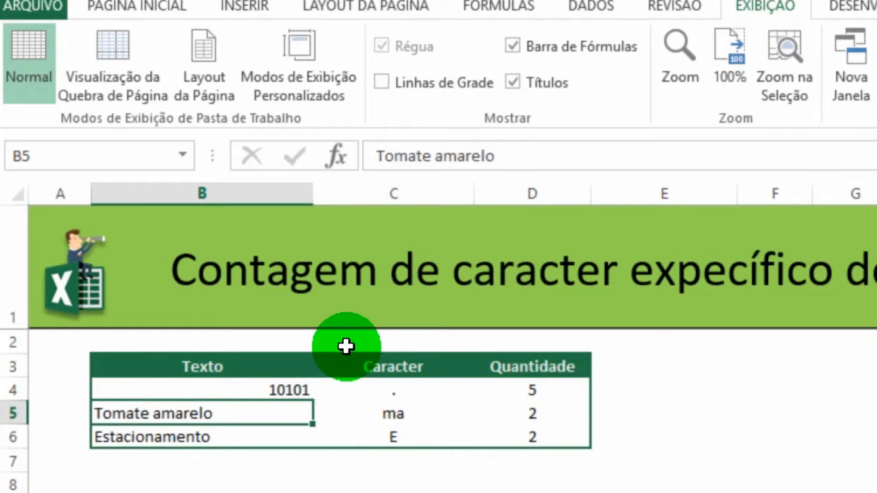
Step: Check the count in D4 against the character in C4, and undo the removal of the dots in B4
click(574, 394)
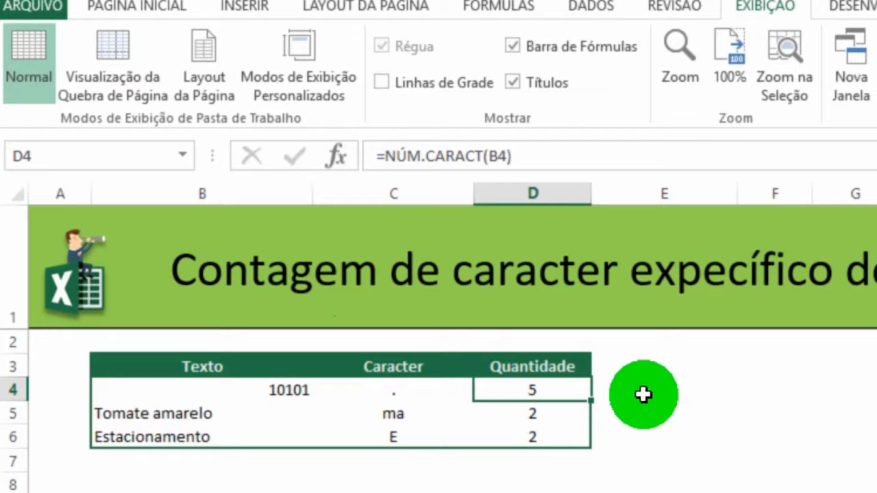
click(417, 392)
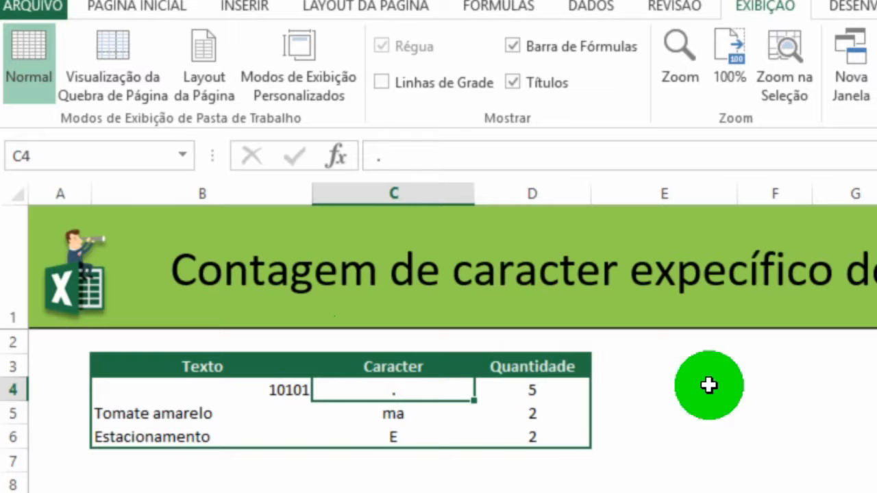
key(ctrl+z)
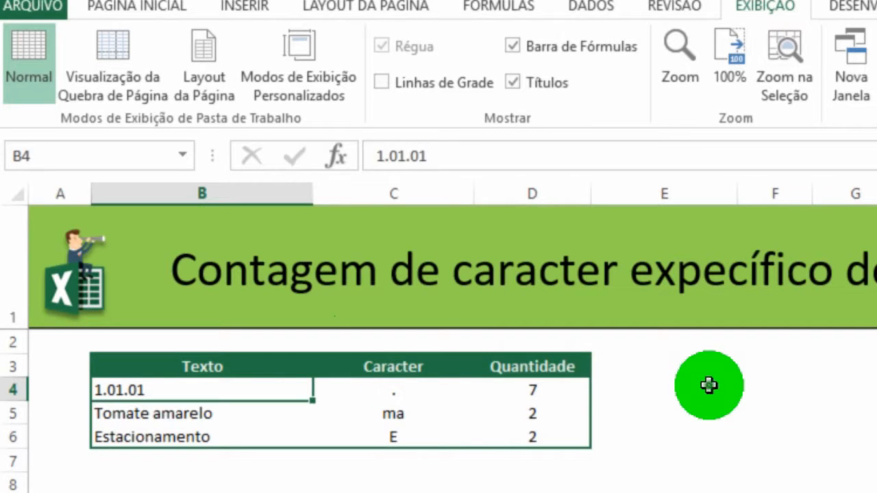
click(708, 386)
Step: Extend the formula in D4 with a subtraction and the start of a second NÚM.CARACT function
click(554, 398)
click(585, 159)
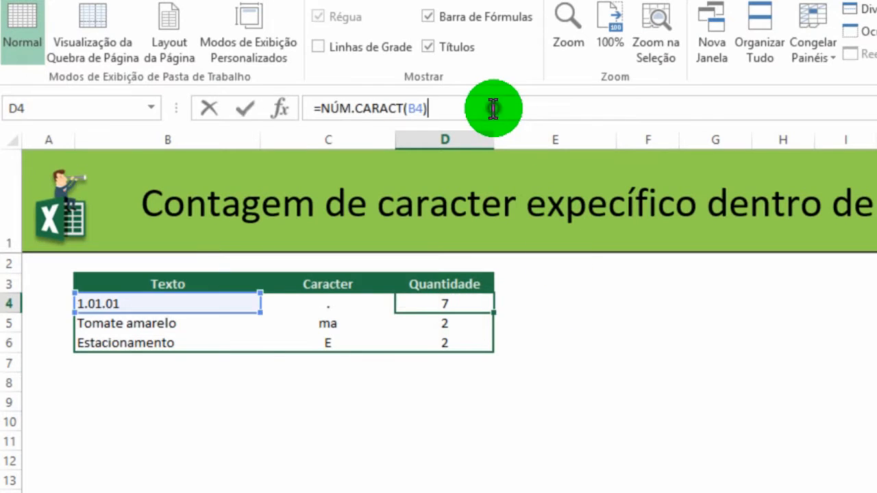
text(-)
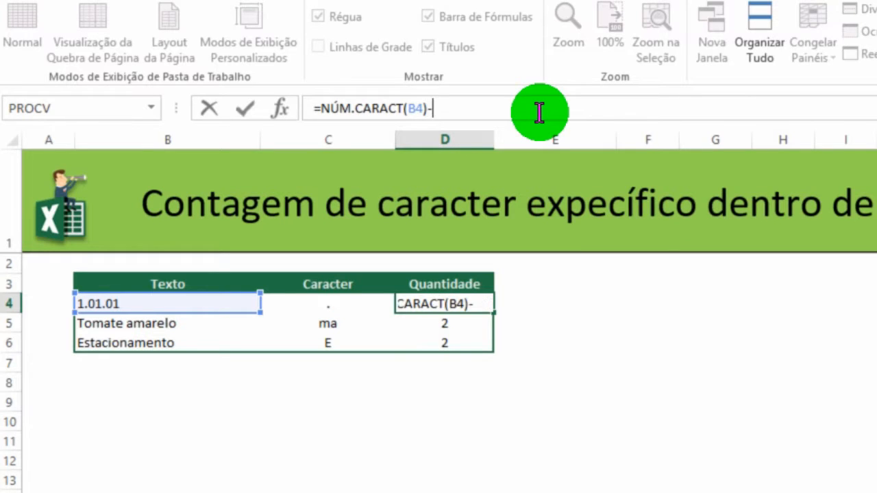
text(núm)
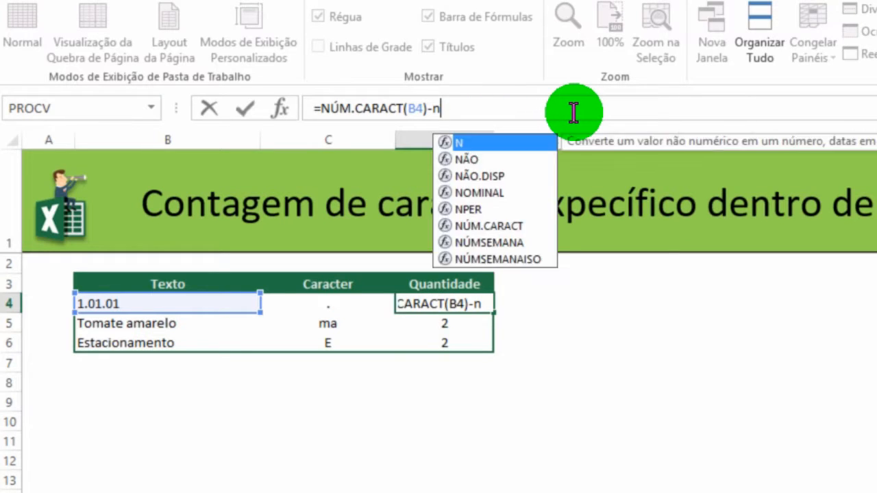
key(Tab)
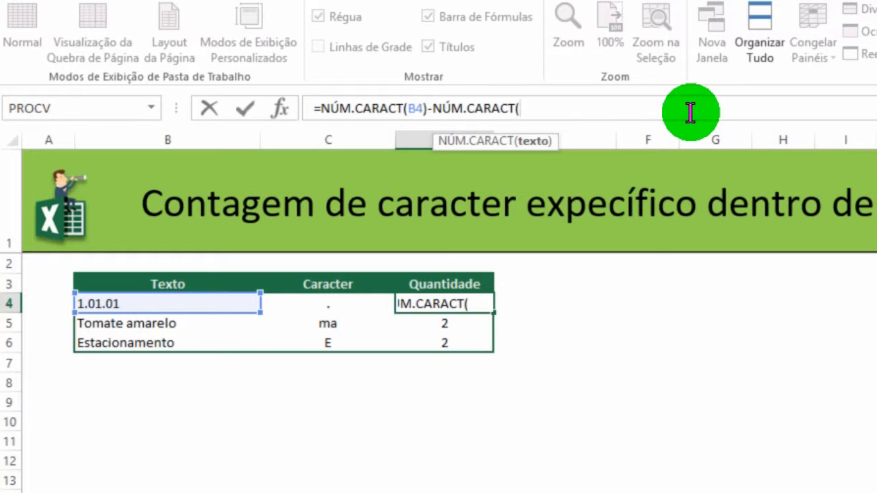
Step: Complete the second NÚM.CARACT in D4 with SUBSTITUIR(B4;C4;"") as its argument and enter the formula
text(sub)
key(Tab)
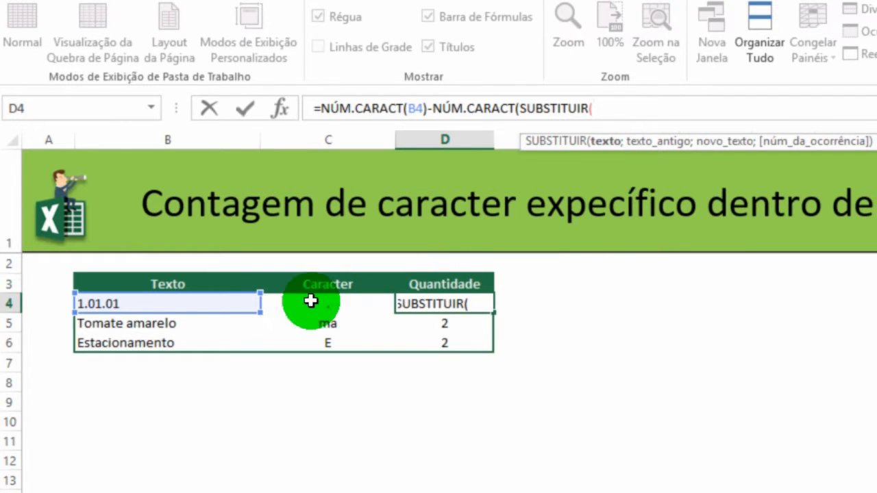
click(209, 305)
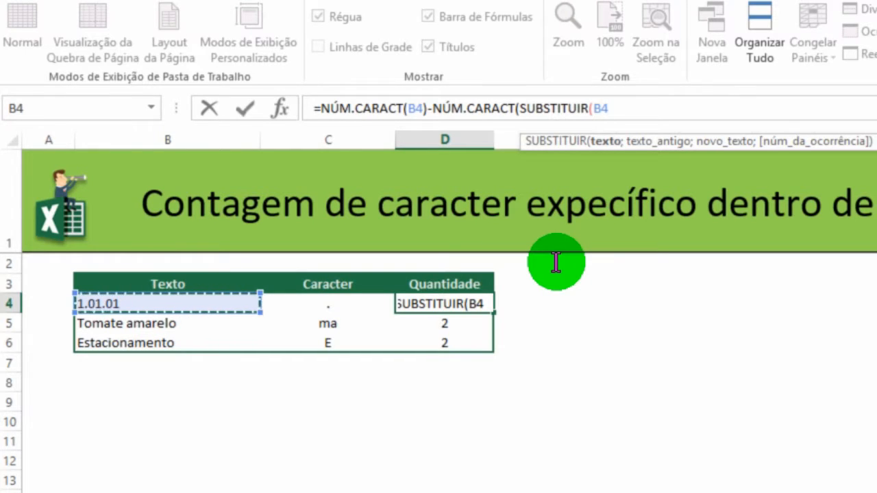
text(;)
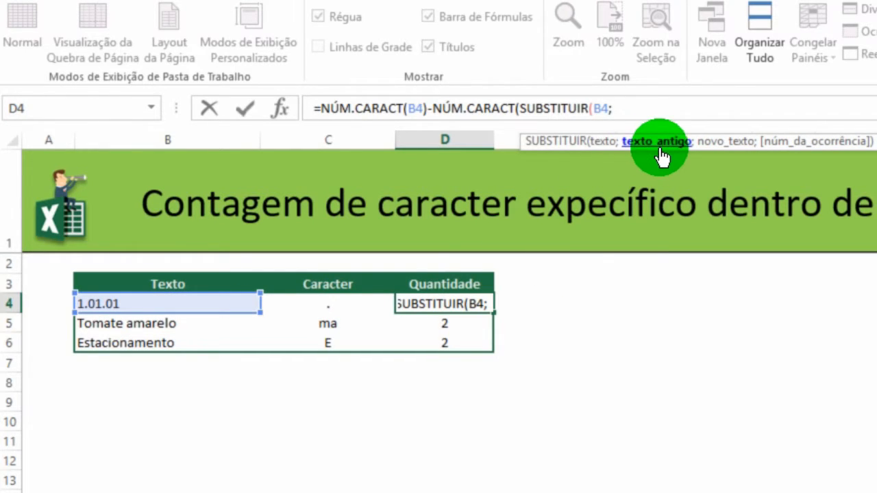
click(348, 304)
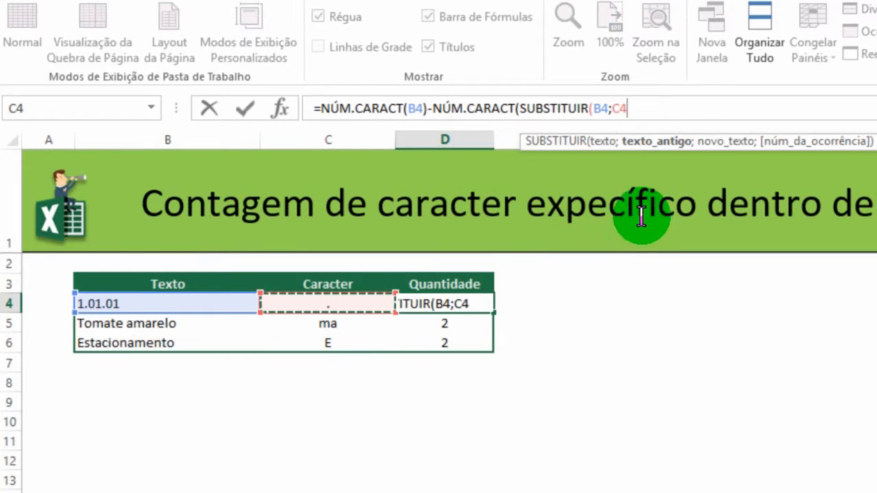
text(;)
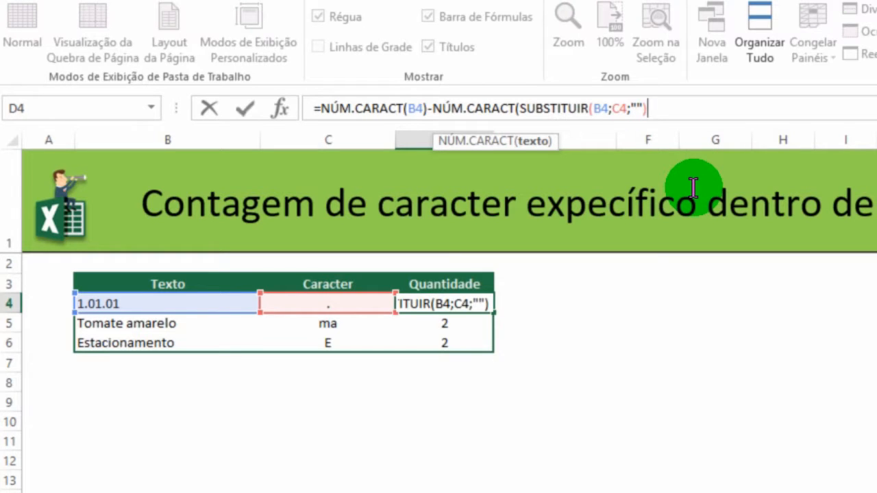
text())
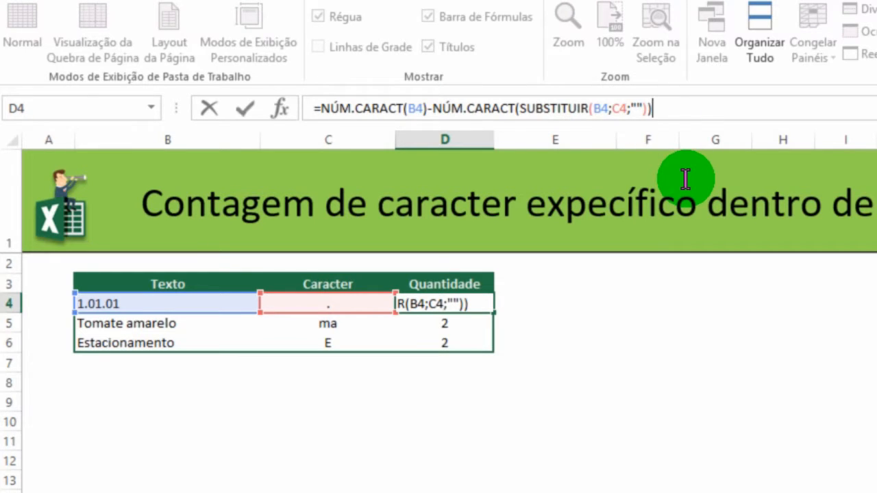
key(Return)
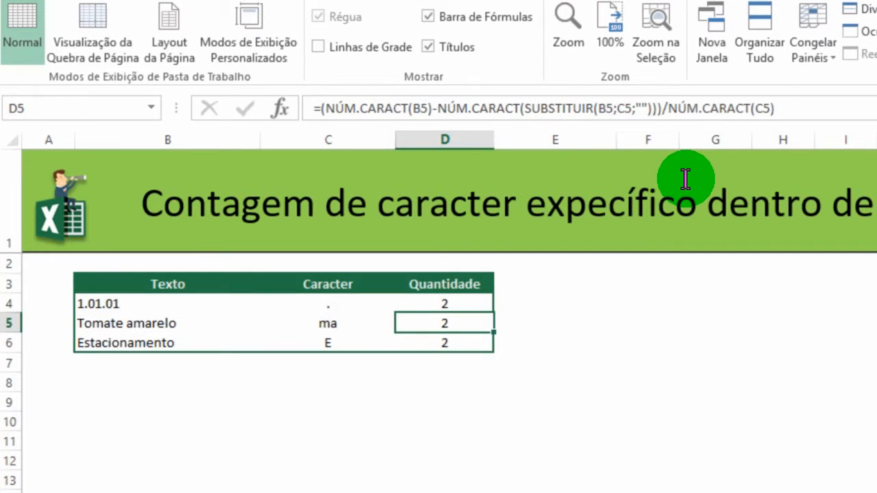
Step: Examine the NÚM.CARACT(B4) part and the subtracted NÚM.CARACT(SUBSTITUIR(B4;C4;"")) part of D4's formula
click(464, 310)
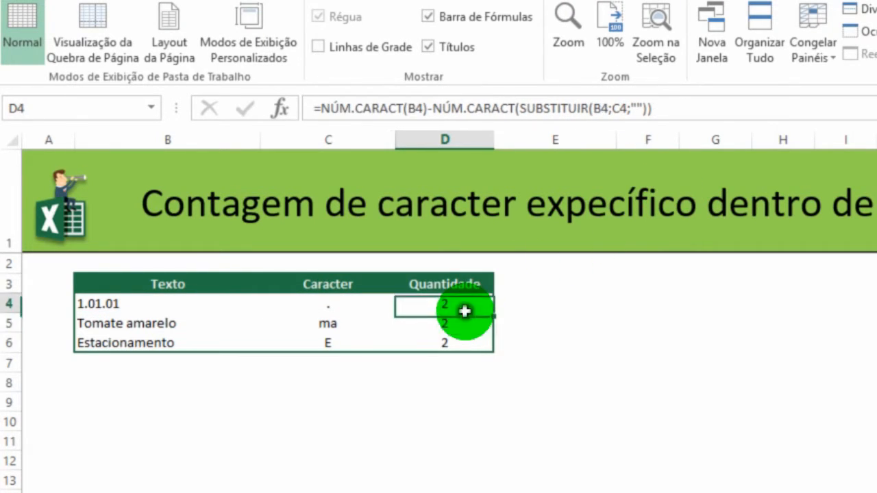
click(414, 111)
drag(414, 111, 319, 108)
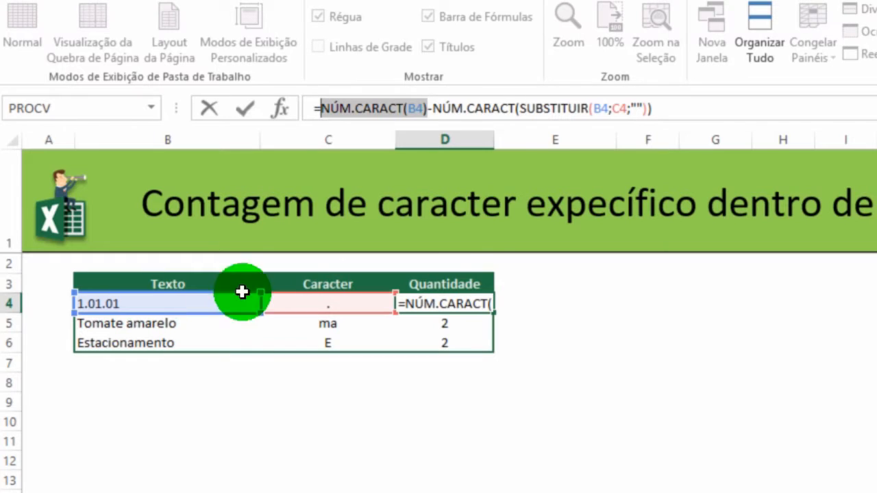
drag(432, 110, 666, 112)
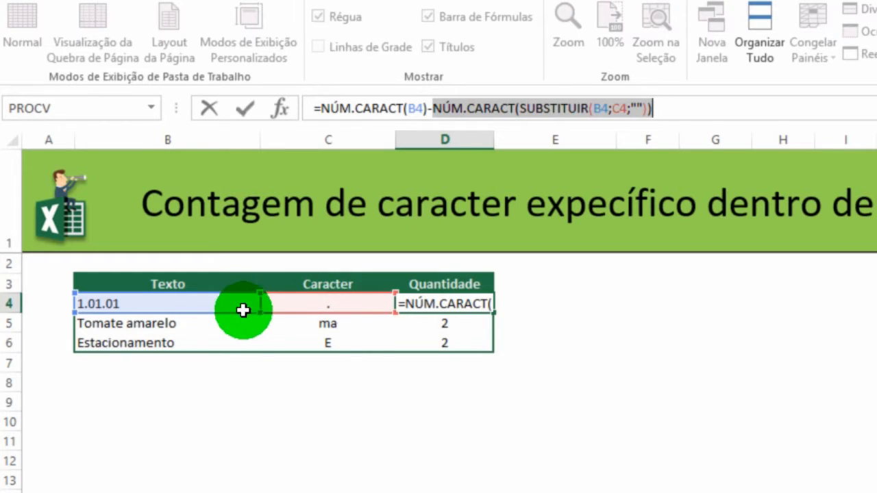
Step: Discard the open edit of D4, and examine the /NÚM.CARACT(C5) part of D5's formula against the search characters in C4 and C5
click(568, 302)
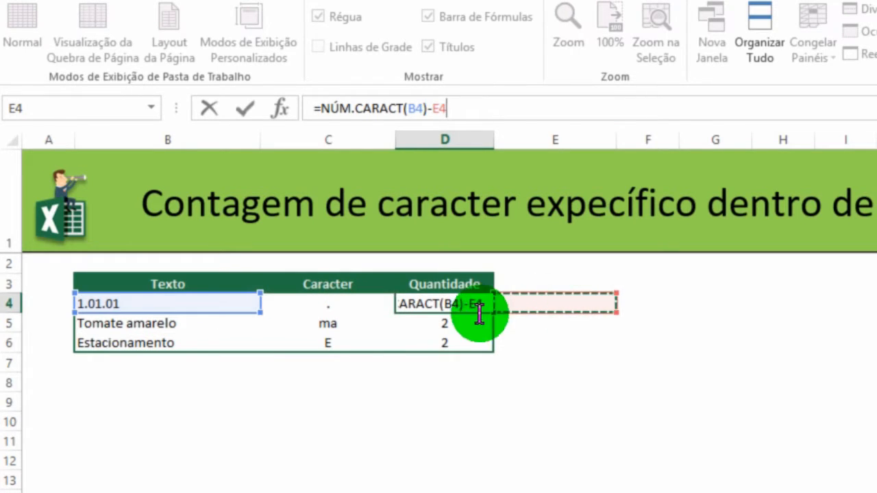
key(Escape)
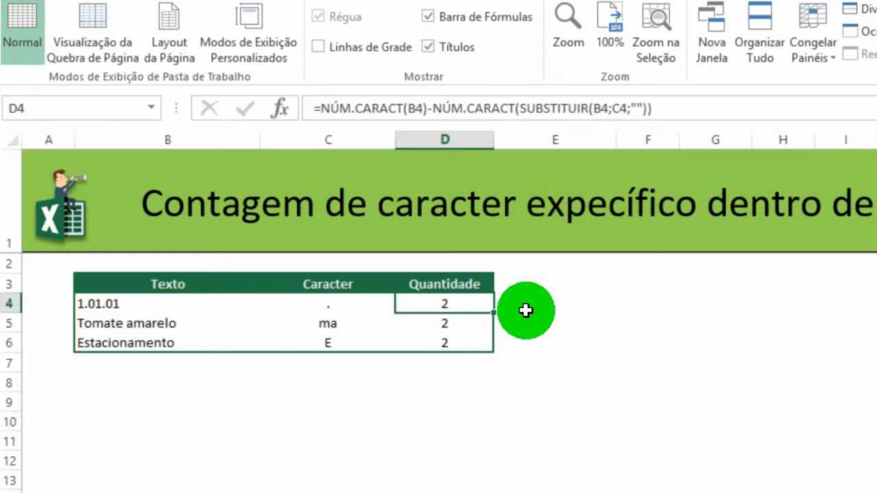
click(478, 326)
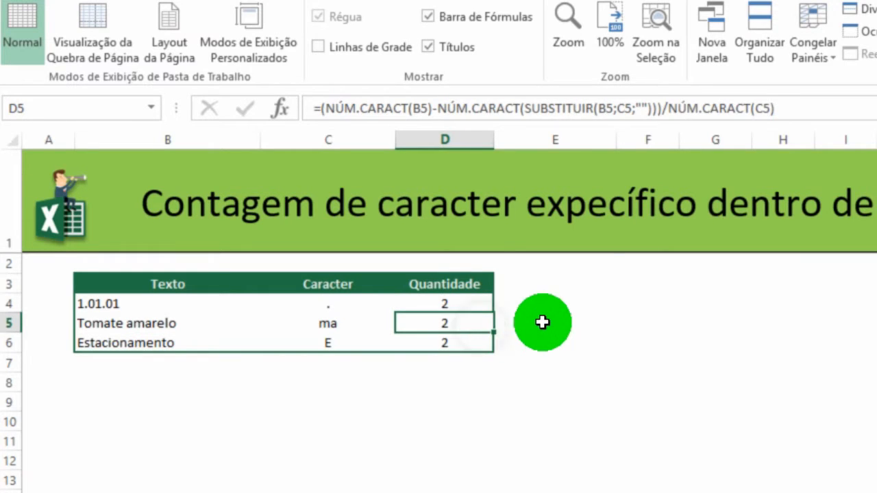
drag(662, 113, 788, 112)
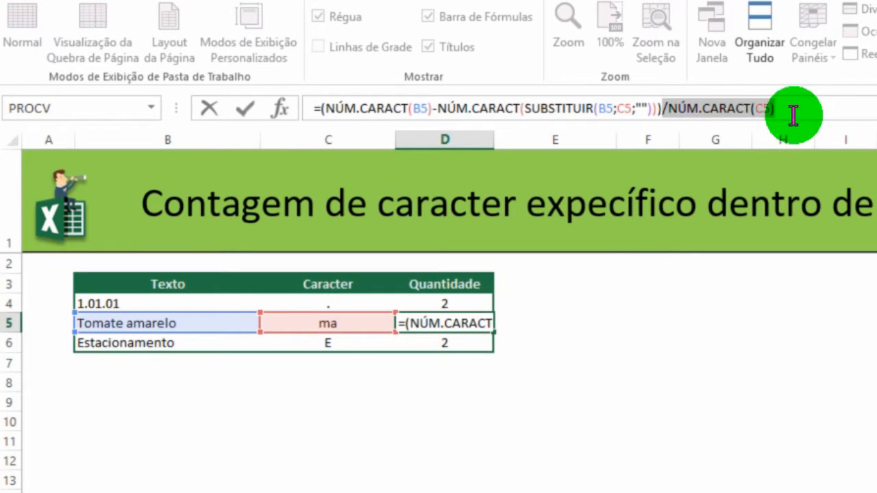
key(Escape)
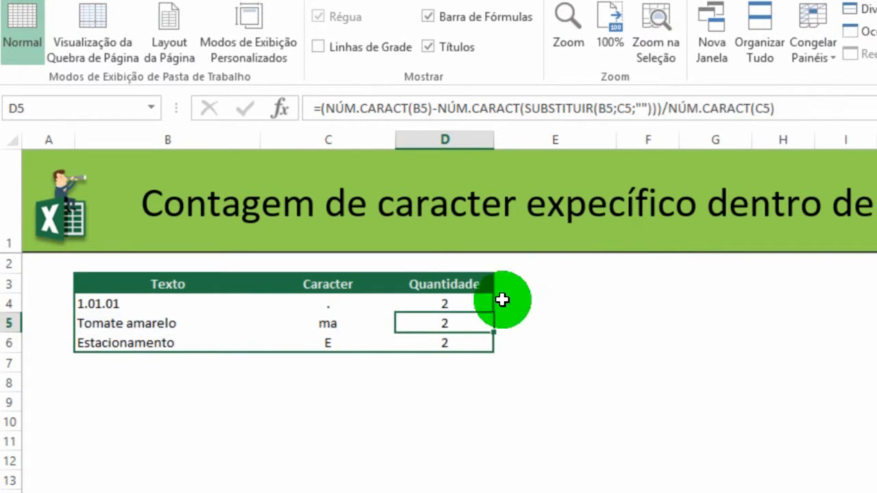
click(343, 305)
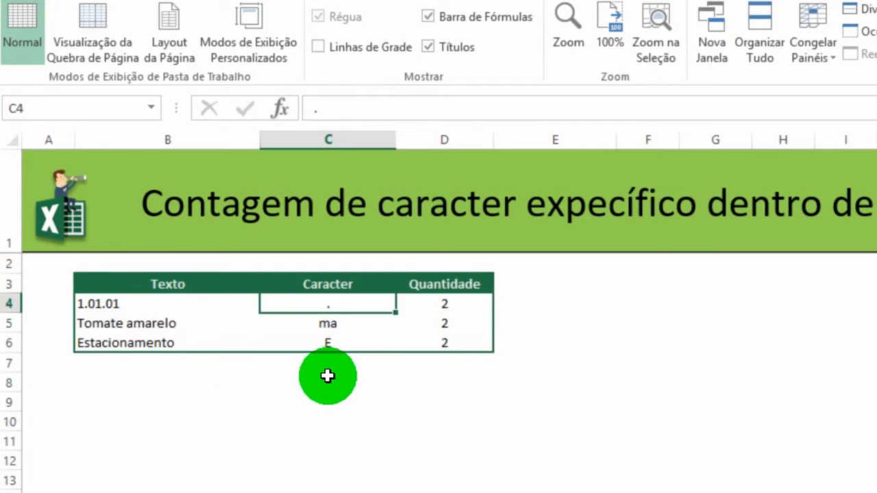
click(356, 331)
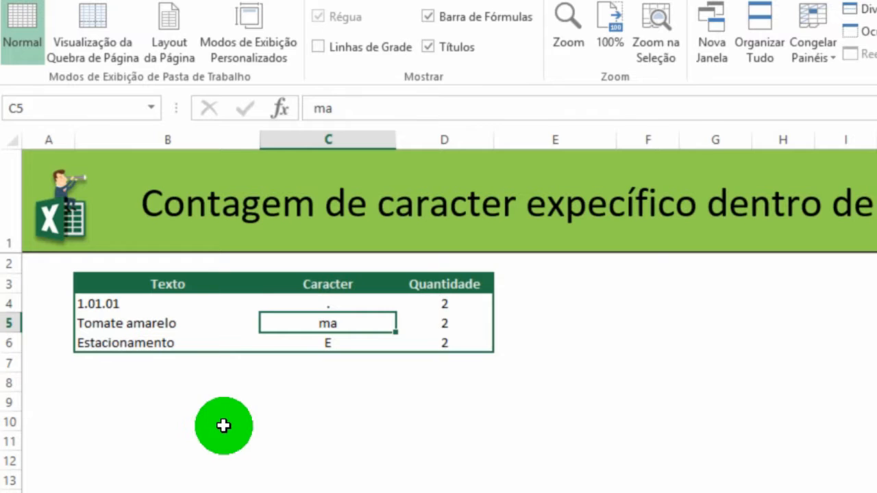
Step: Remove the /NÚM.CARACT(C5) division from the end of D5's formula and enter it
click(442, 323)
drag(662, 108, 822, 115)
key(BackSpace)
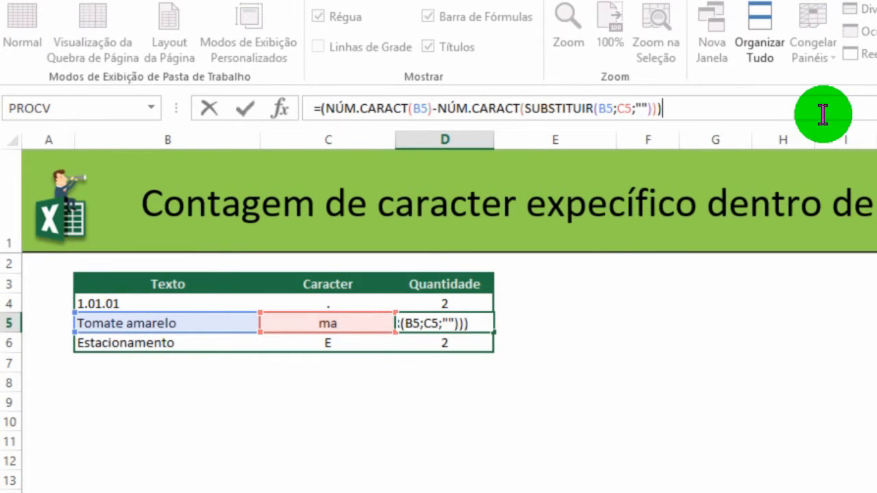
key(Return)
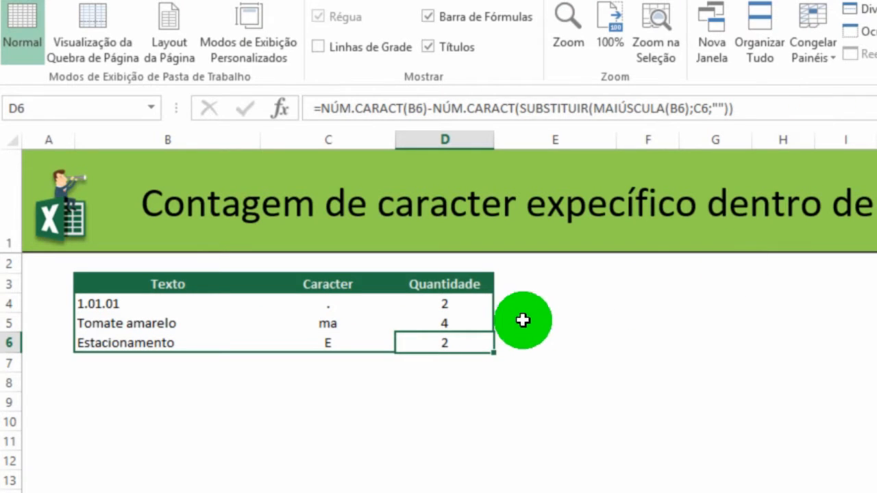
Step: Delete both occurrences of "ma" from the text in B5, and discard the edit
click(158, 324)
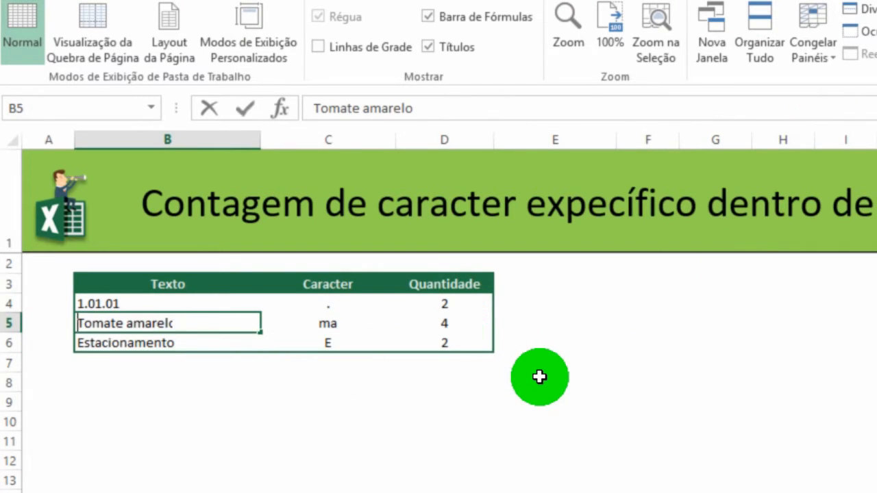
key(F2)
key(Left)
key(Left)
key(Left)
key(BackSpace)
key(BackSpace)
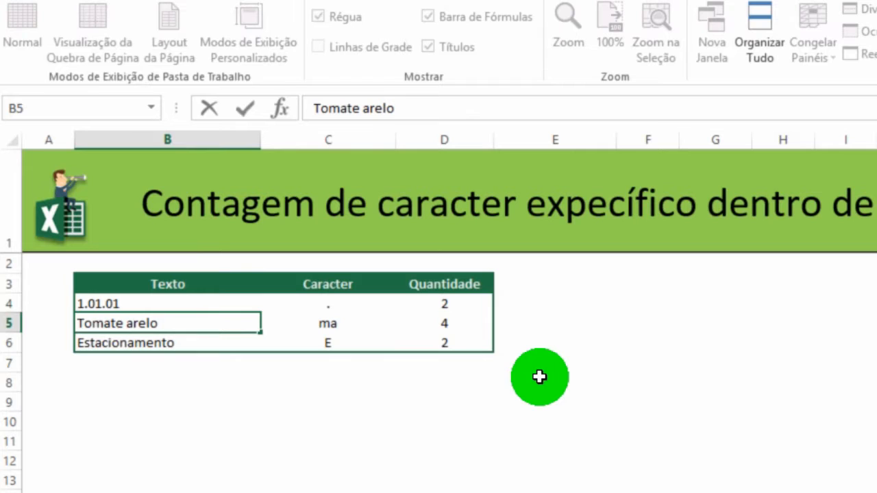
key(BackSpace)
key(BackSpace)
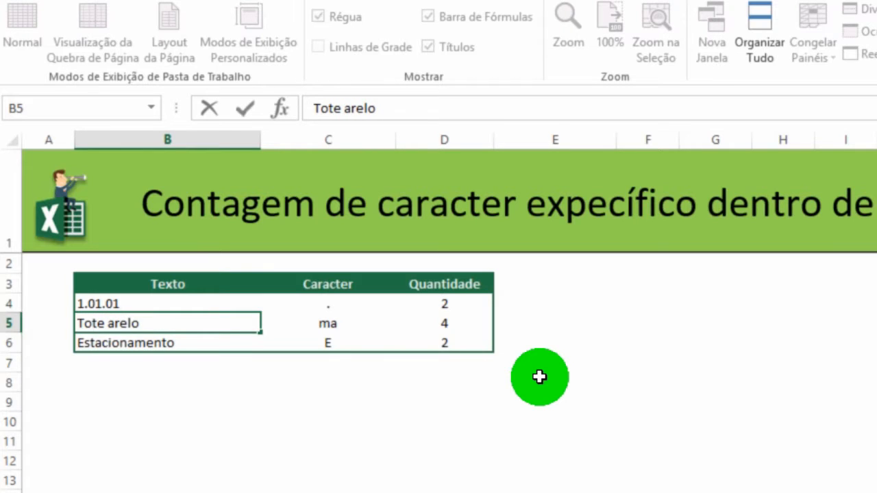
key(Escape)
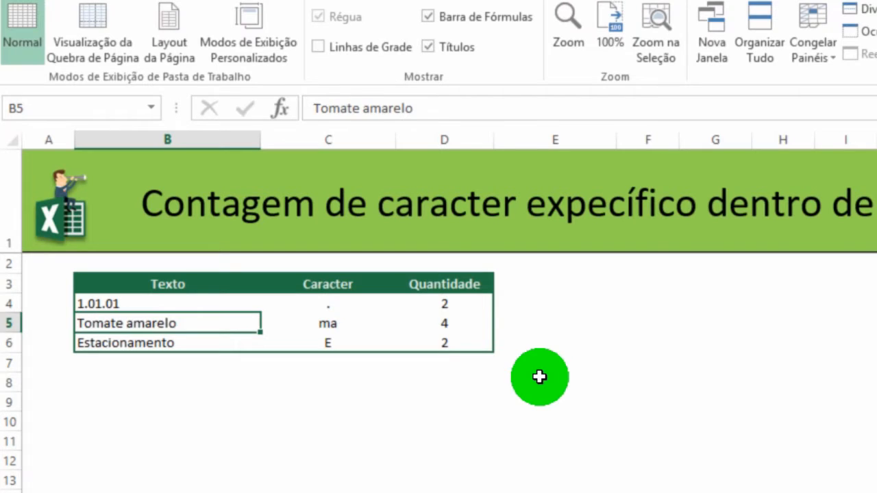
Step: Check the parentheses around D5's subtraction, and divide it by NÚM.CARACT(C5)
click(466, 331)
click(716, 110)
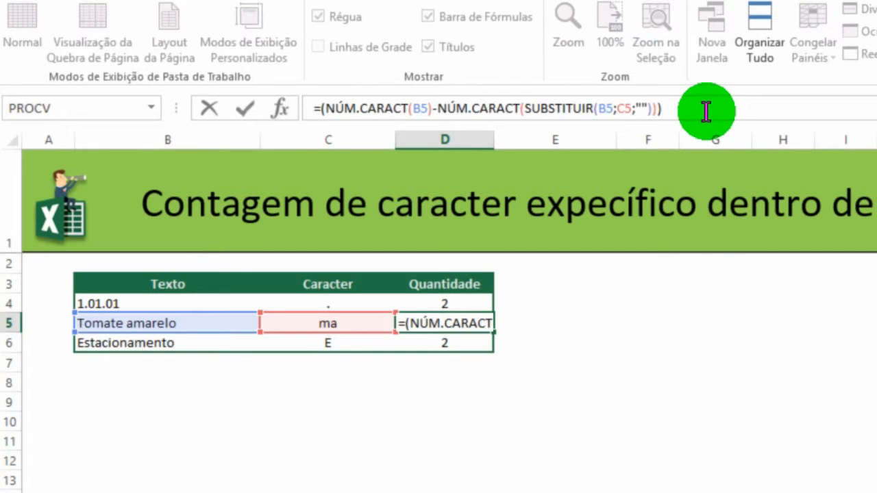
drag(716, 111, 324, 112)
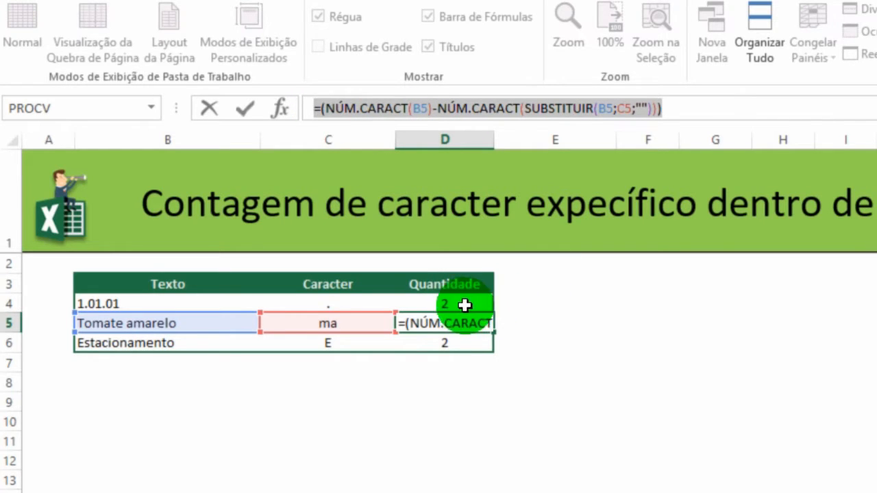
click(329, 110)
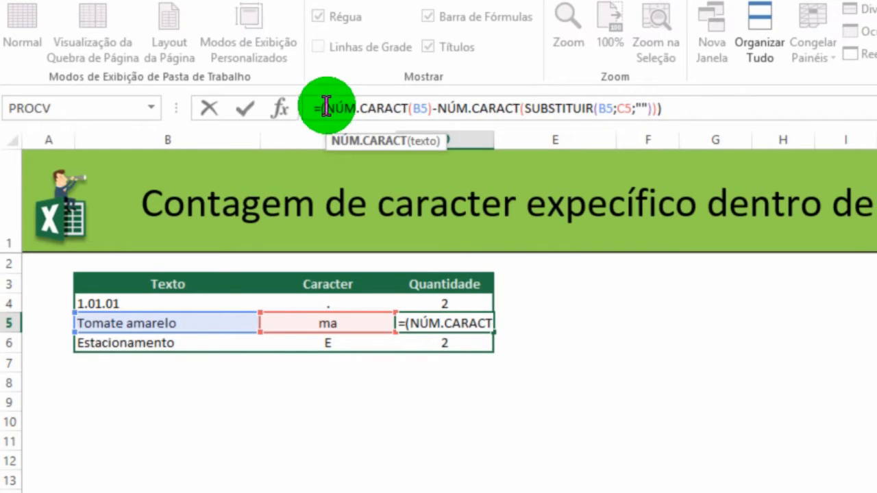
click(679, 109)
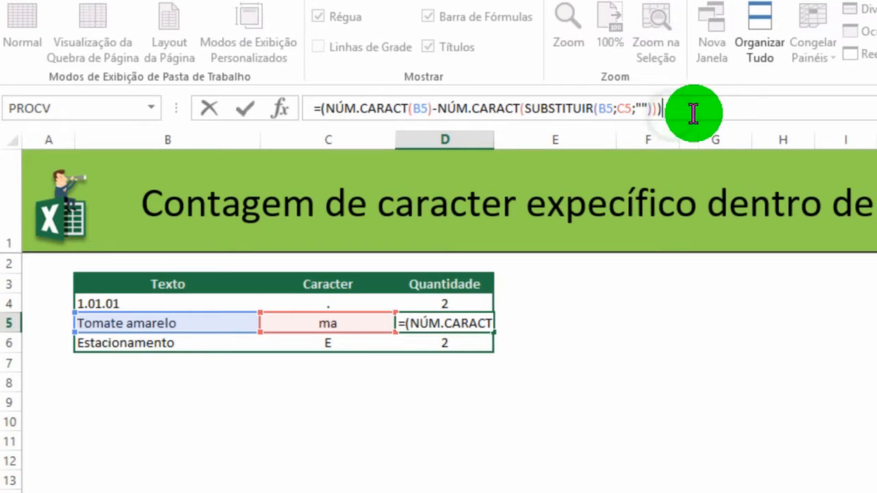
text(/)
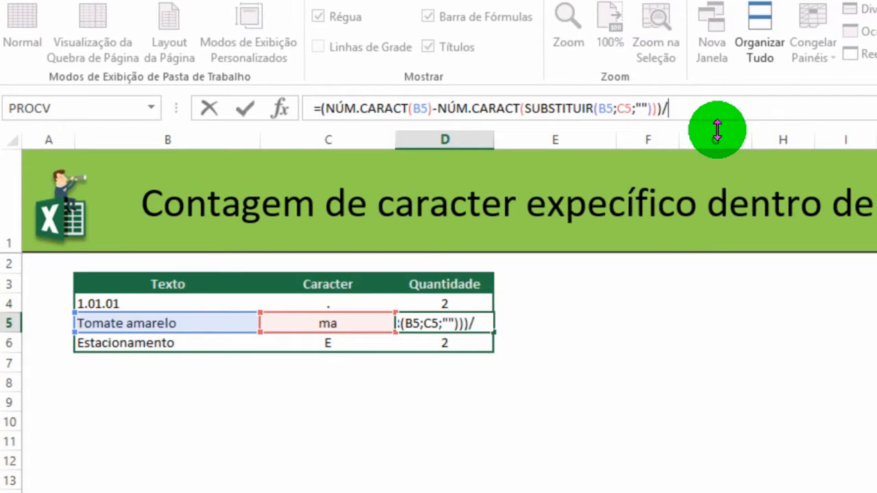
text(núm)
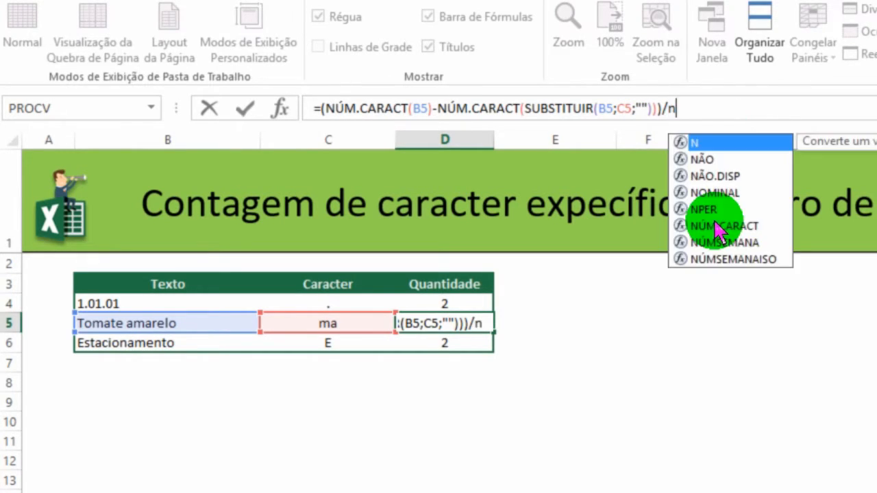
key(Tab)
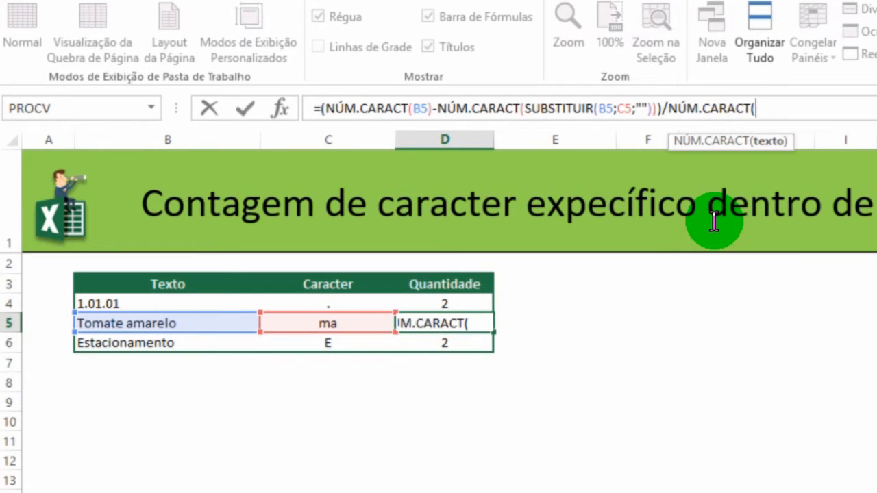
click(331, 329)
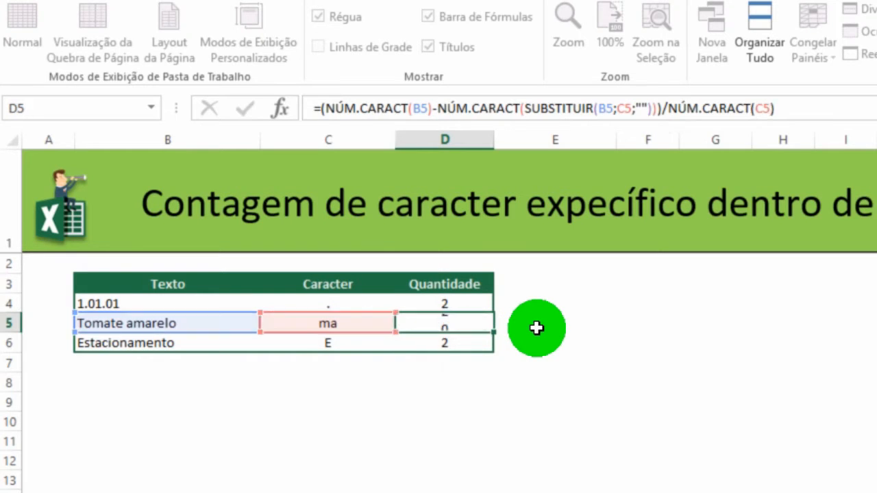
key(Return)
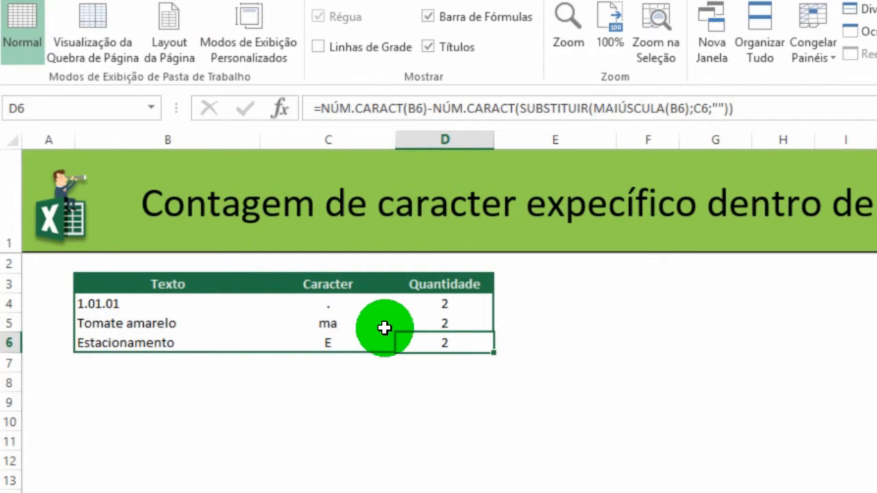
Step: Replace the search characters in C5 with the single letter "m"
click(338, 323)
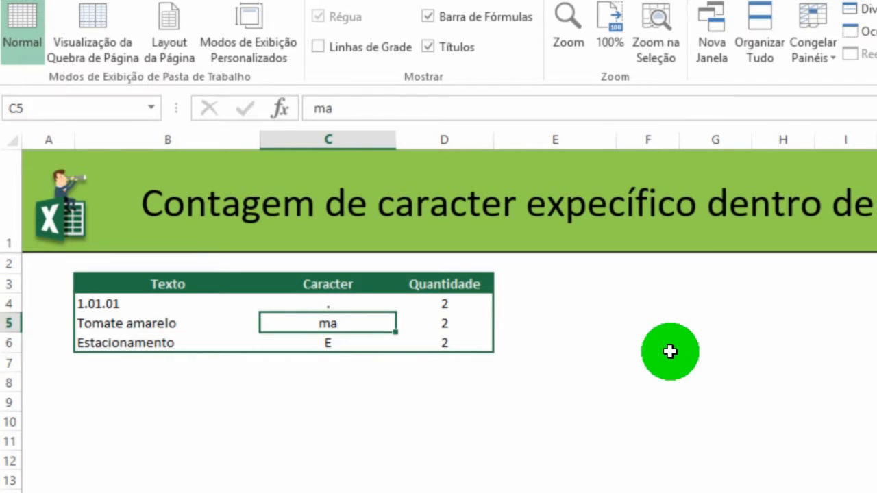
text(m)
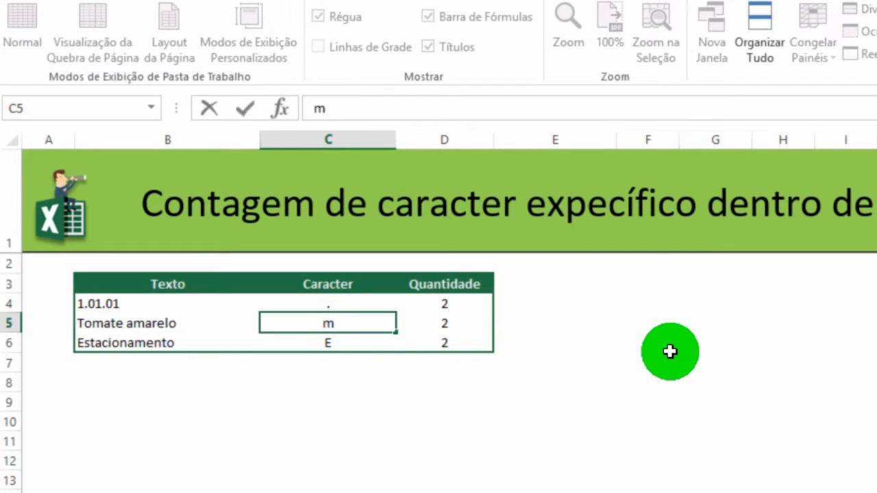
key(Return)
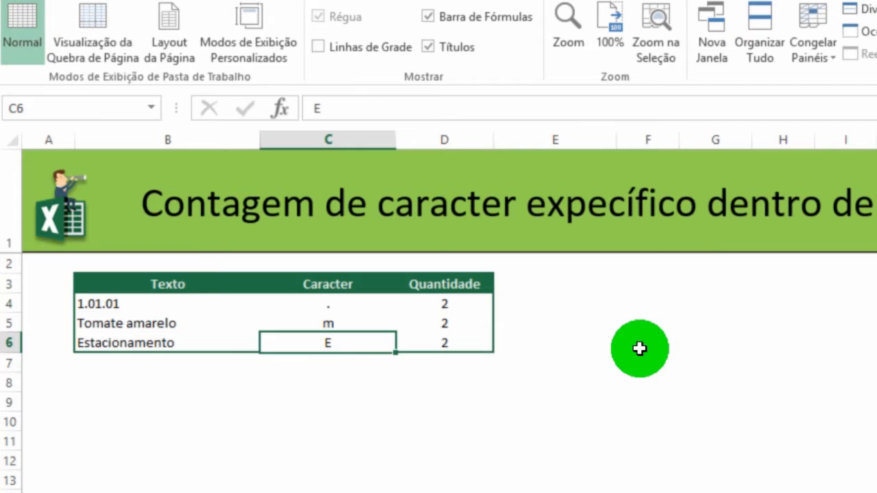
Step: Enclose the whole subtraction in D4's formula in one pair of parentheses
click(460, 308)
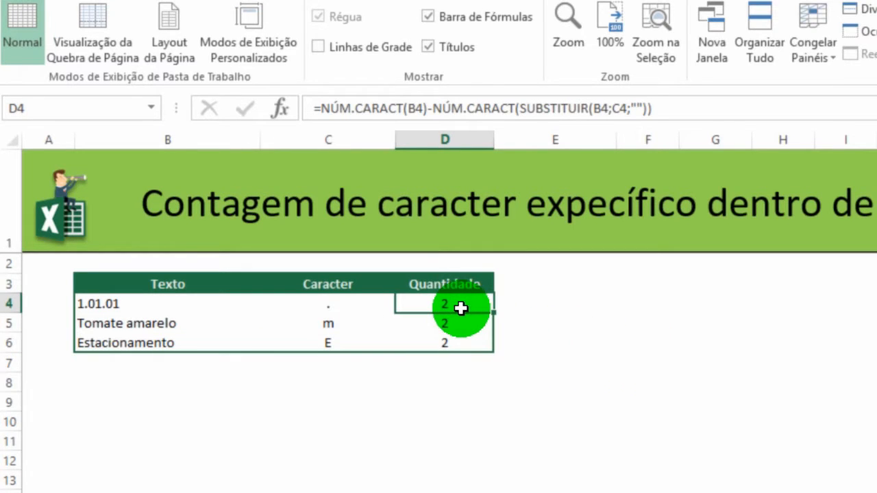
click(683, 108)
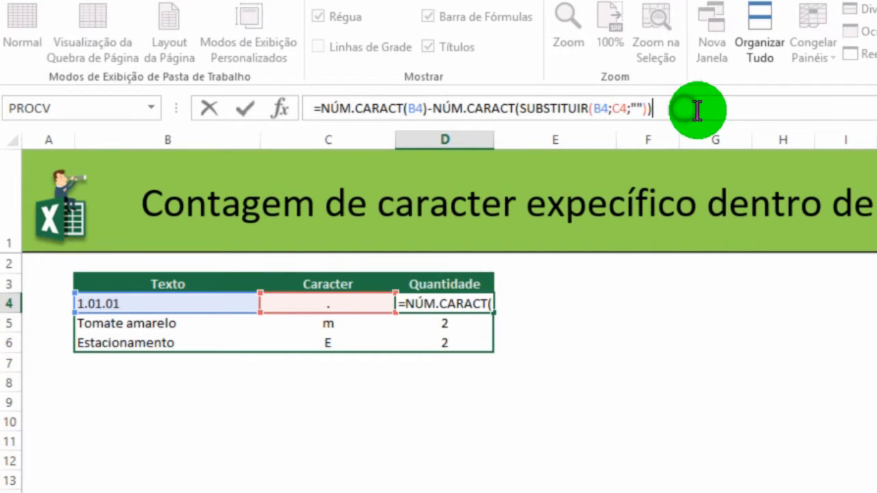
text())
key(Home)
key(Right)
text(()
key(End)
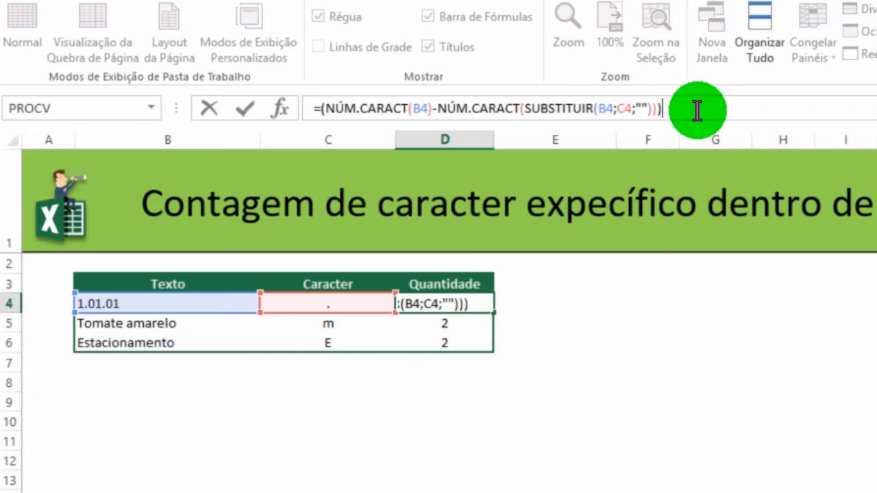
Step: Divide the parenthesised subtraction in D4 by NÚM.CARACT(C4) and enter the formula
text(/nÚM.CARACT()
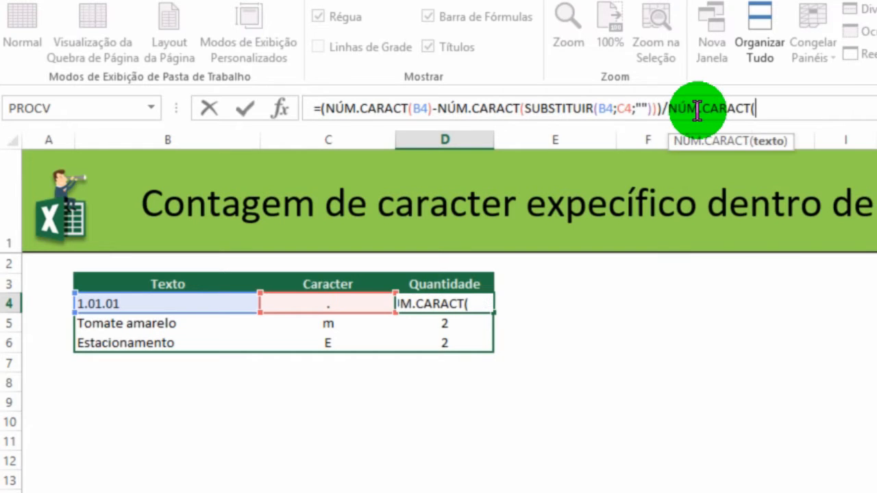
key(Left)
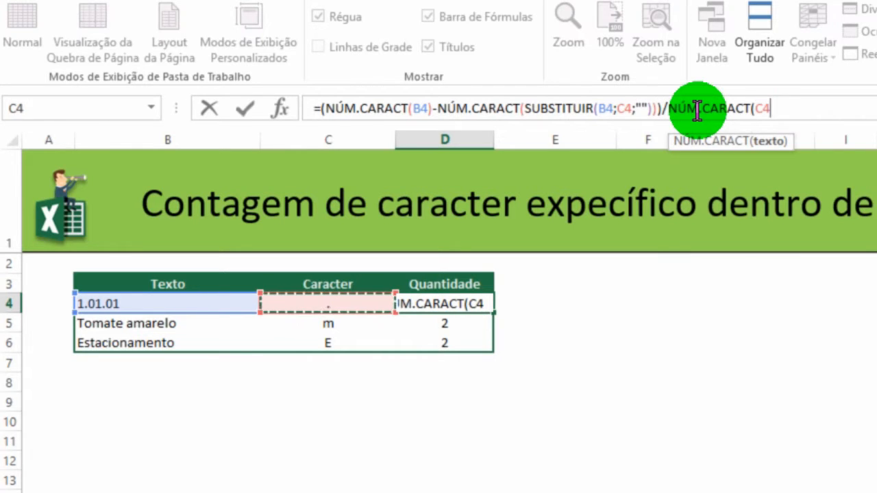
text())
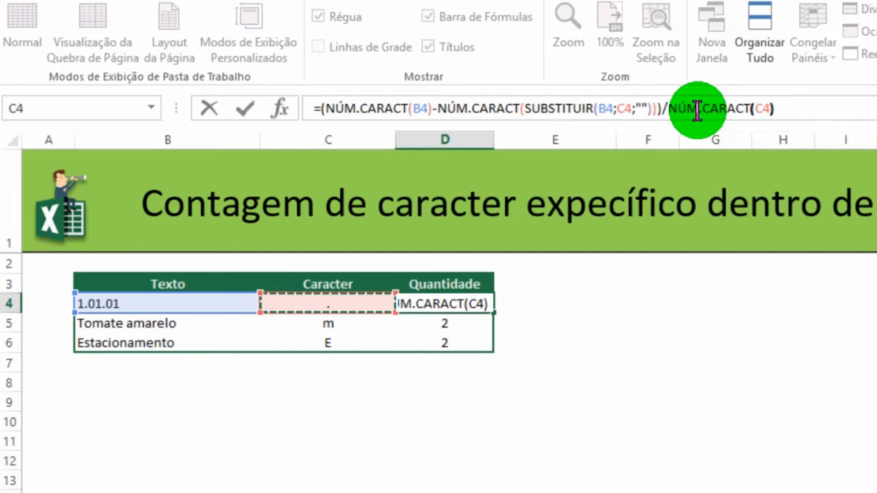
key(Return)
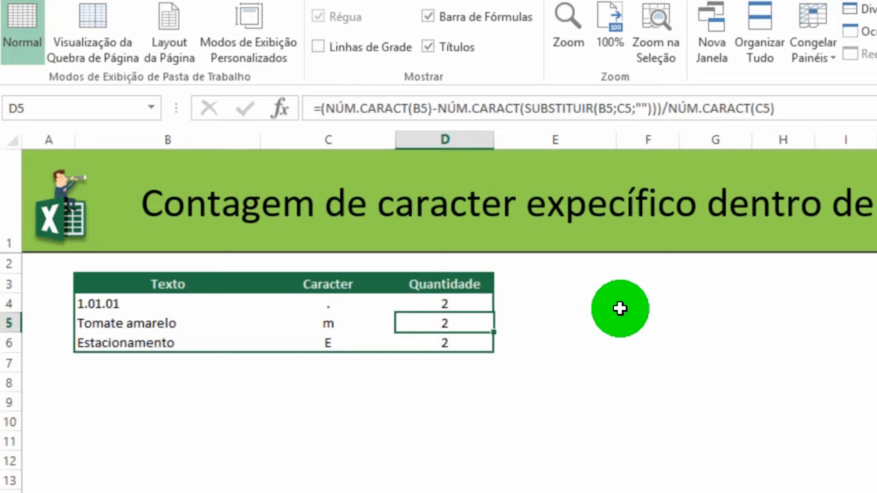
Step: Examine the MAIÚSCULA formula in D6 and compare the search characters in C6 and C5
click(453, 343)
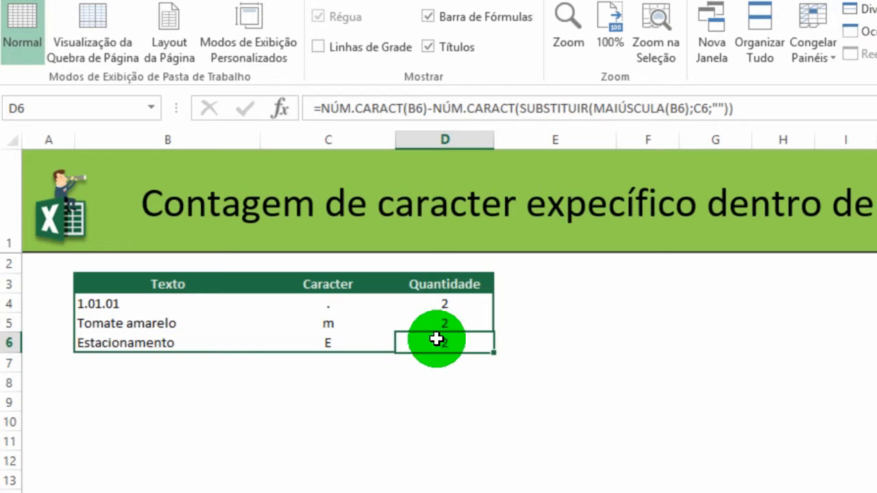
click(344, 342)
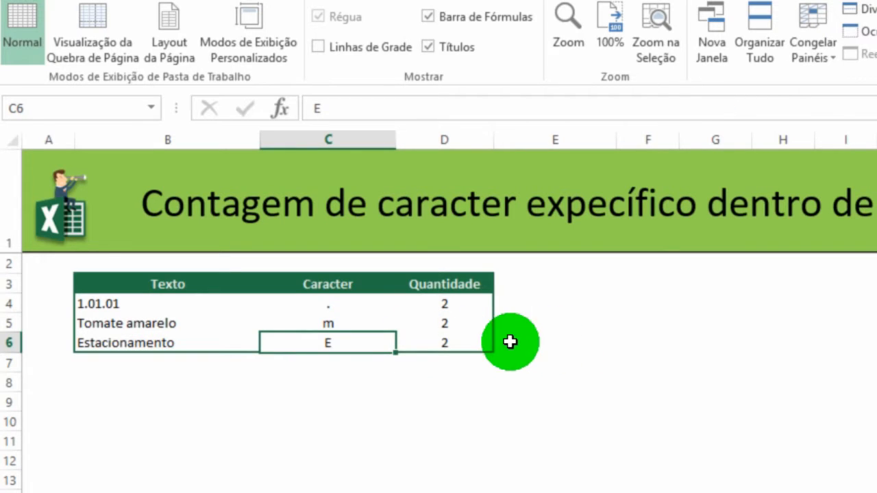
click(328, 327)
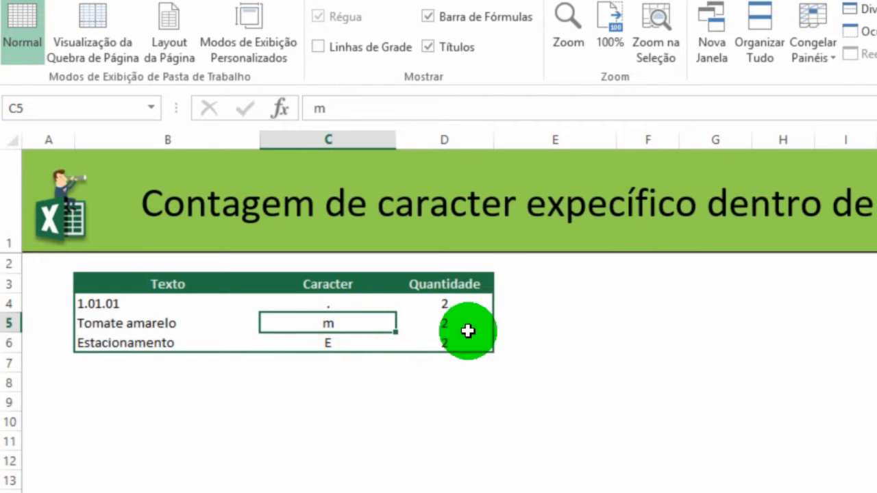
Step: Replace the search character in C5 with an uppercase "M" and check the count formula in D5
drag(185, 329, 443, 329)
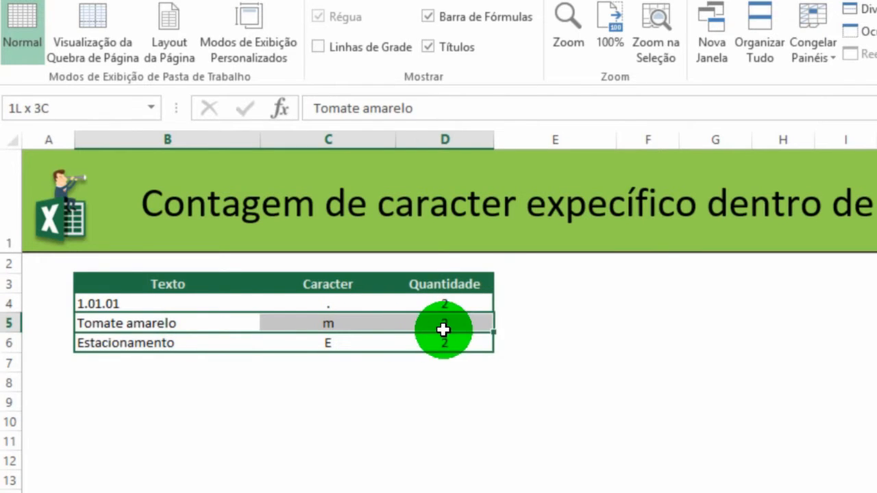
click(582, 325)
click(322, 326)
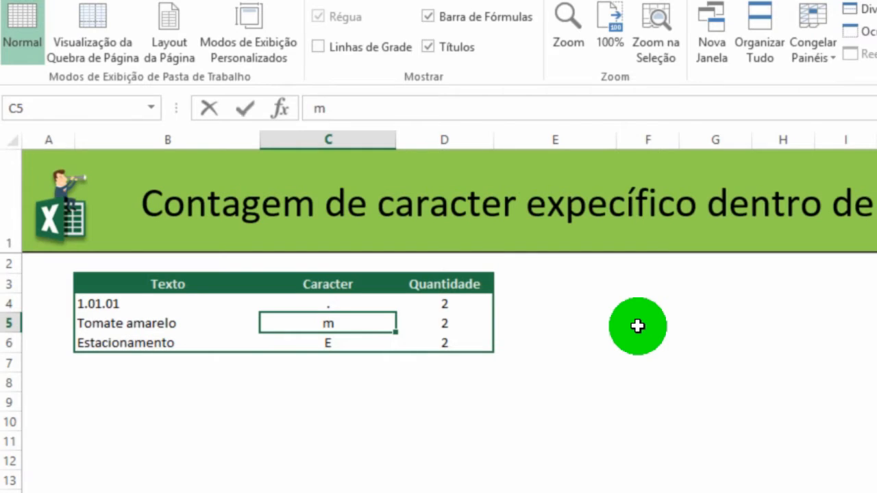
text(M)
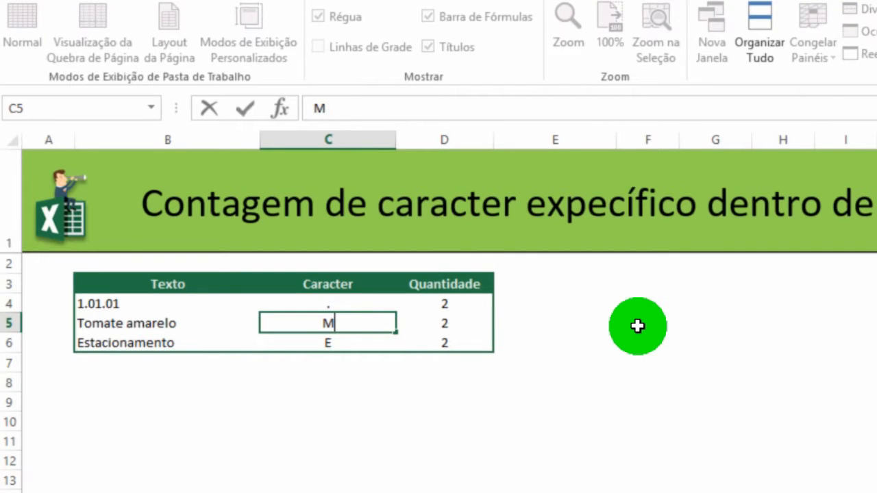
key(Return)
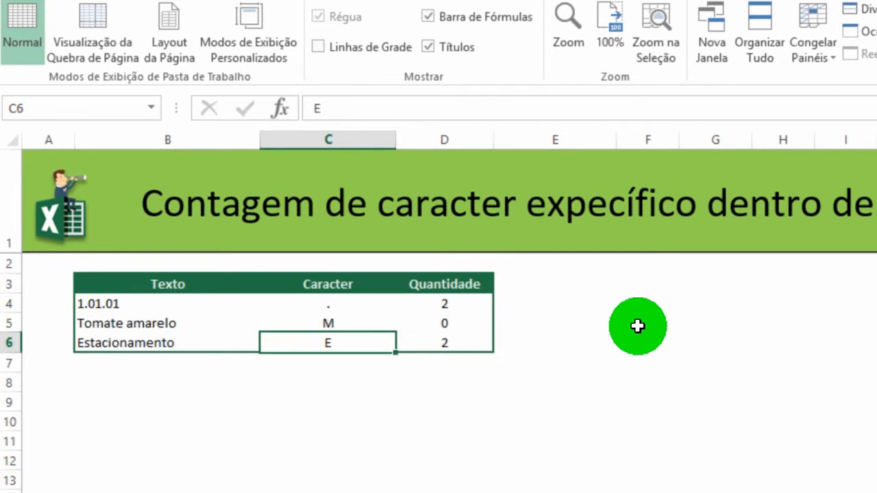
click(477, 325)
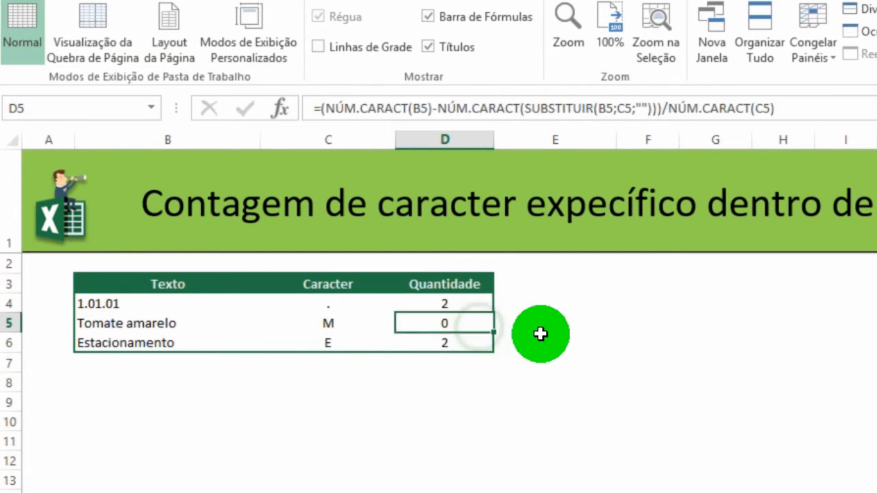
Step: Examine the MAIÚSCULA(B6) part of D6's formula together with the search character in C6
click(325, 347)
click(433, 347)
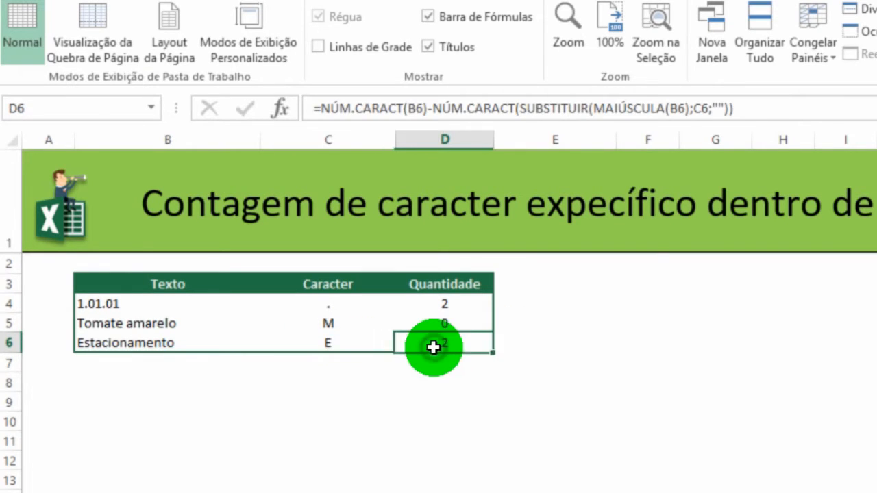
click(368, 345)
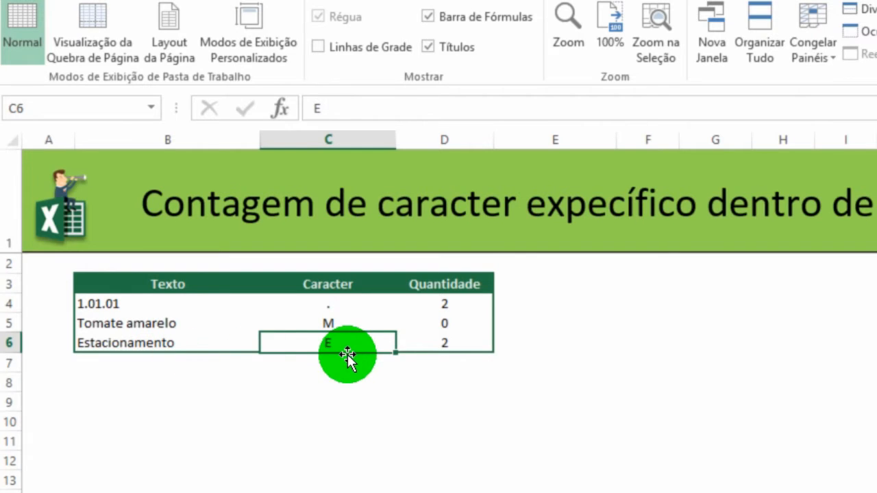
click(415, 343)
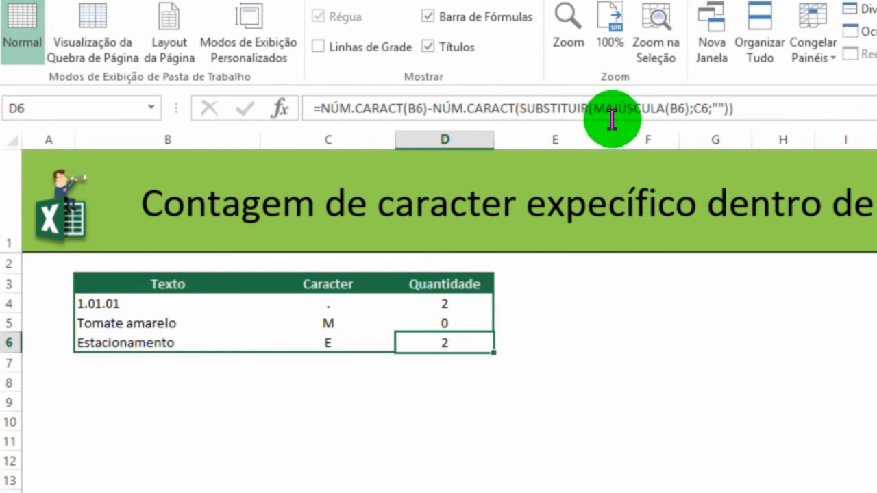
drag(593, 110, 689, 110)
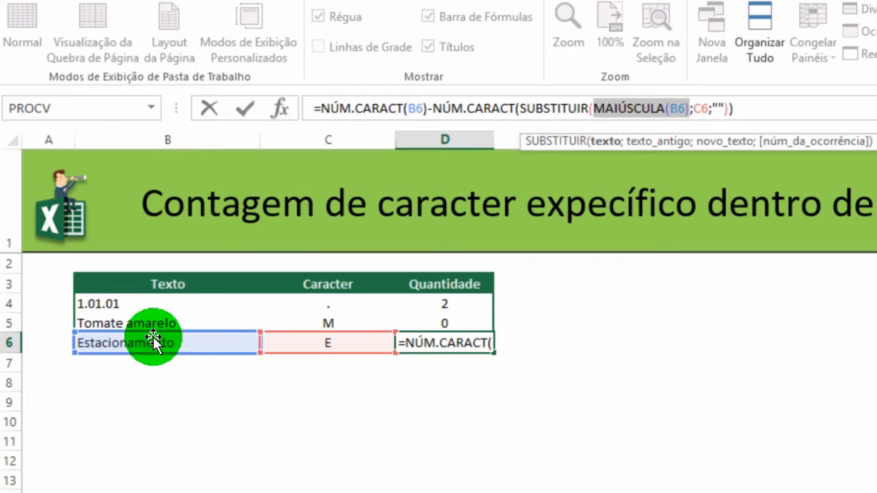
key(ctrl+Return)
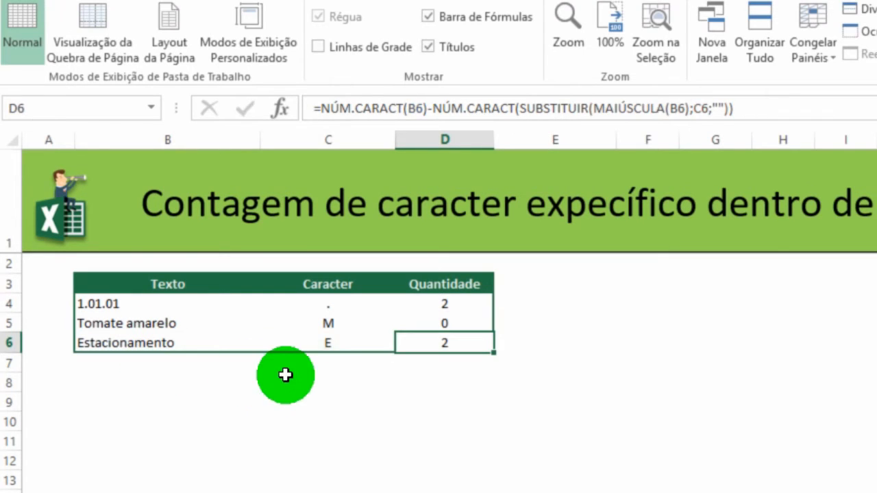
Step: Replace the search character in C6 with a lowercase "e" and check the count in D6
click(333, 343)
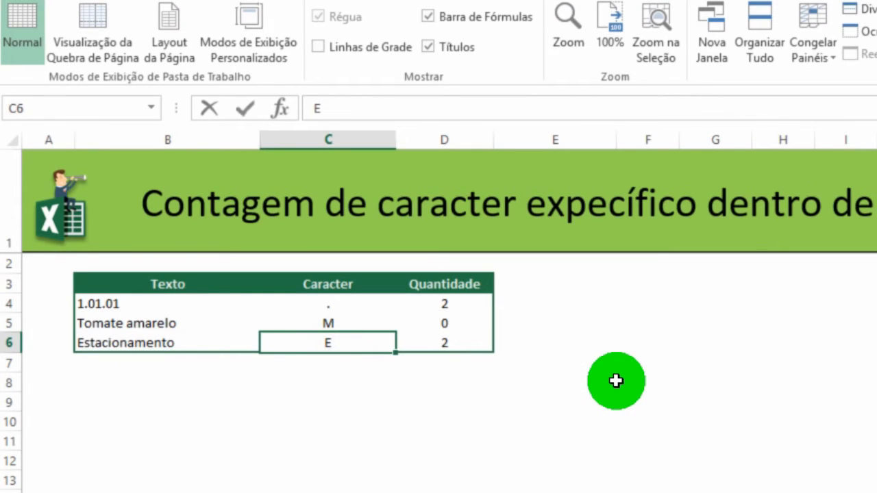
text(e)
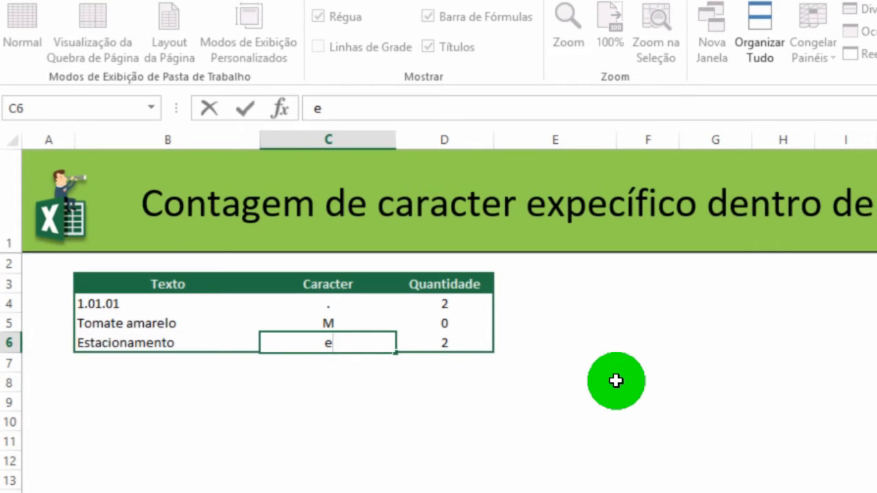
key(Return)
click(472, 345)
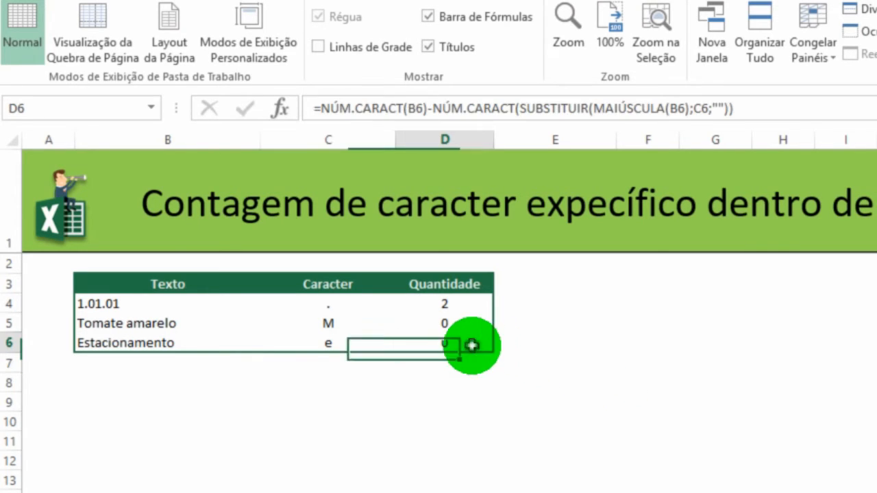
Step: Remove the MAIÚSCULA function from D6's formula so that SUBSTITUIR uses B6 directly
click(597, 109)
drag(595, 110, 689, 114)
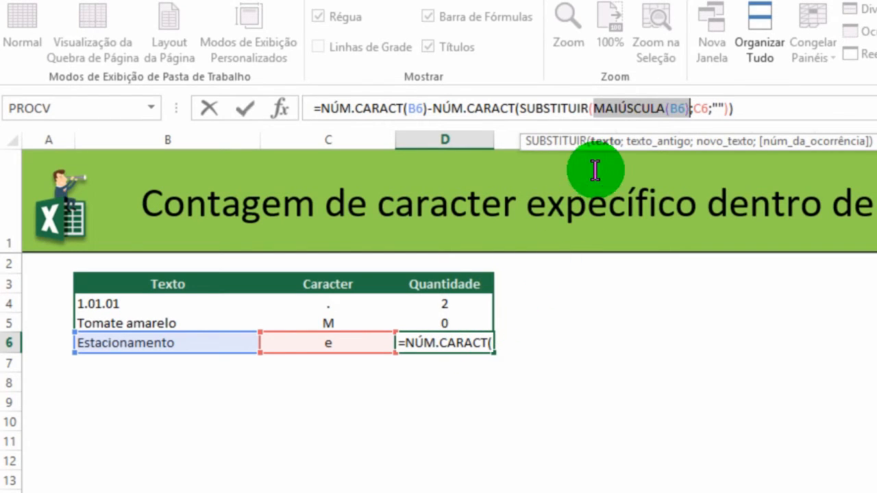
drag(669, 108, 593, 108)
key(Delete)
key(Delete)
key(Right)
key(Right)
key(Delete)
key(Return)
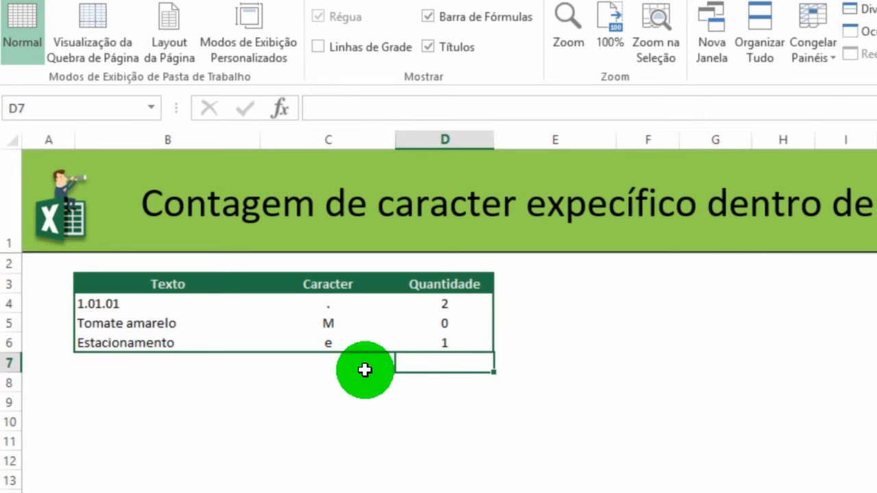
Step: Wrap the B6 reference inside SUBSTITUIR in D6's formula with the MINÚSCULA function
click(459, 346)
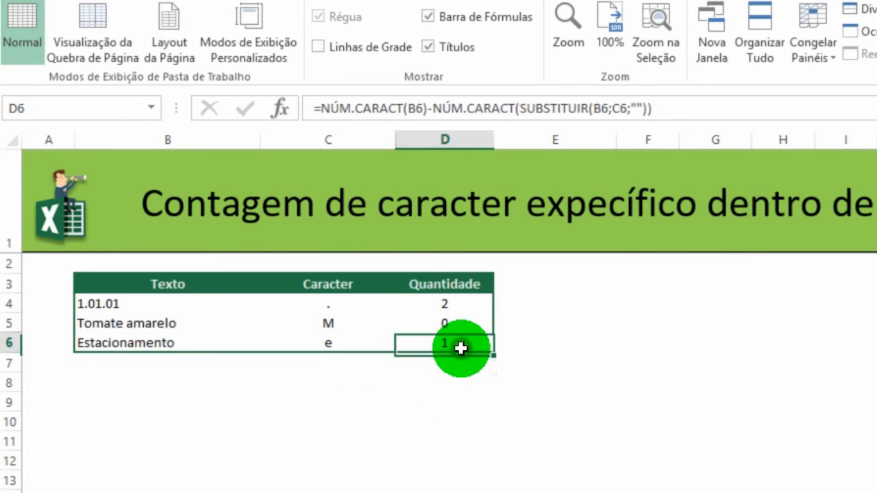
click(595, 110)
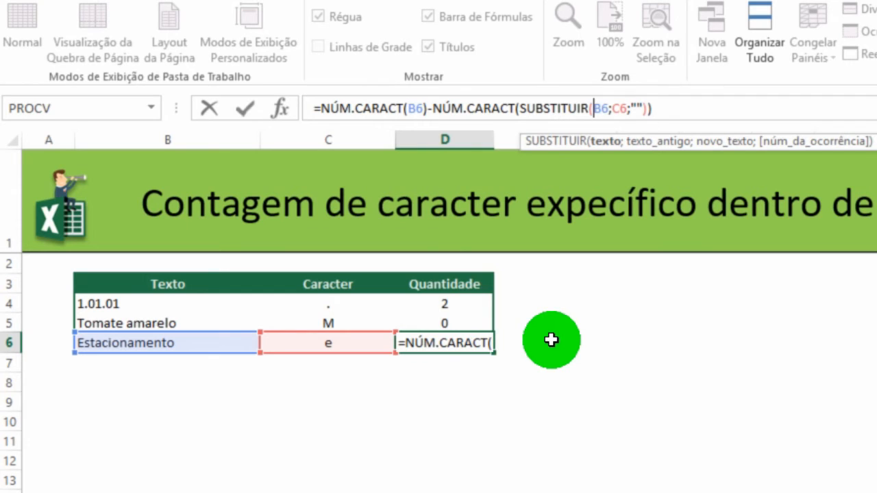
text(m)
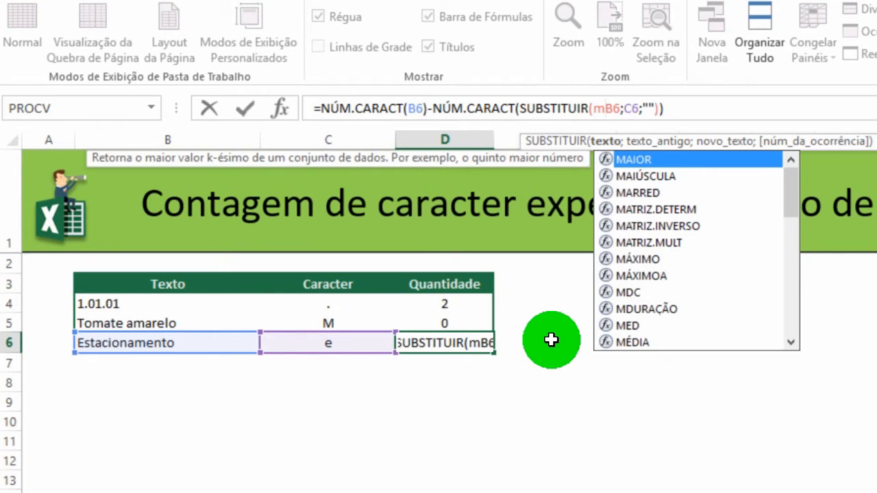
text(i)
key(Tab)
key(Right)
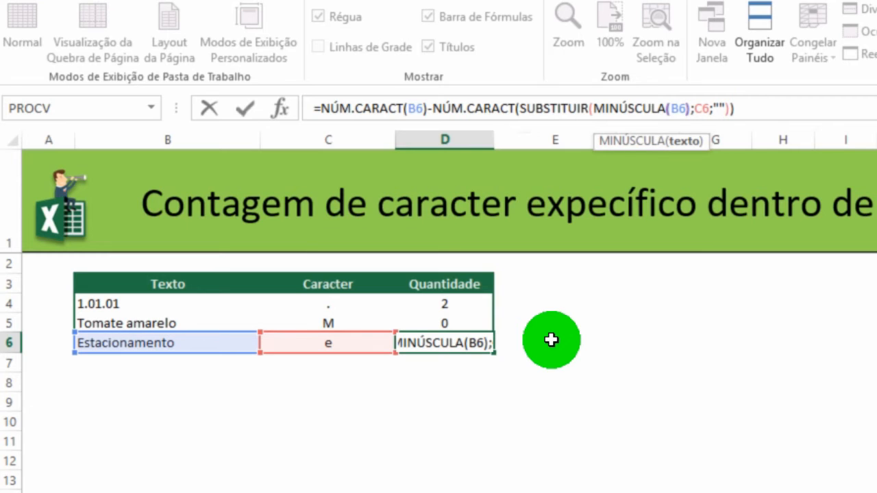
key(Return)
click(469, 344)
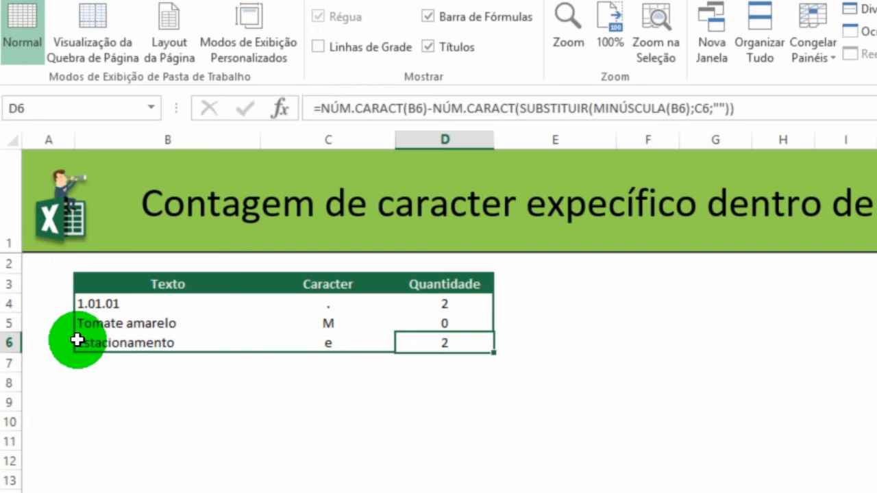
Step: Test the formula =MINÚSCULA(B6) in the empty cell C8 and clear the cell again
click(286, 389)
text(=mí)
key(BackSpace)
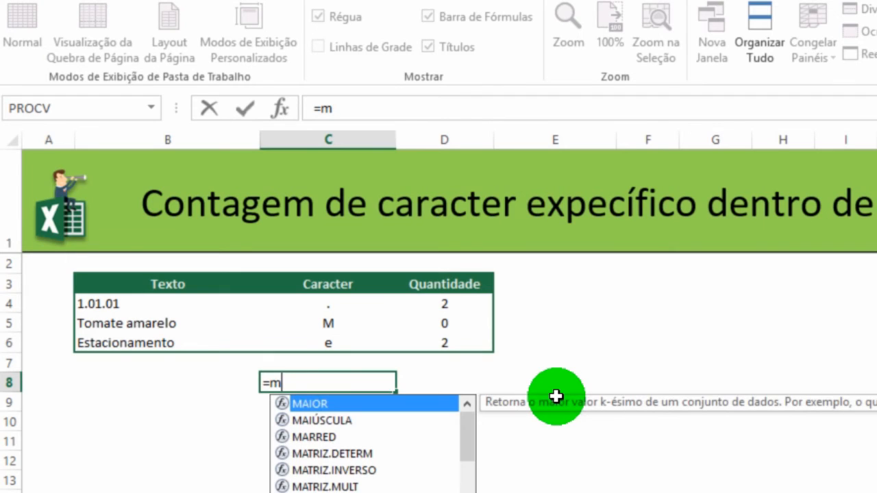
text(inu)
key(BackSpace)
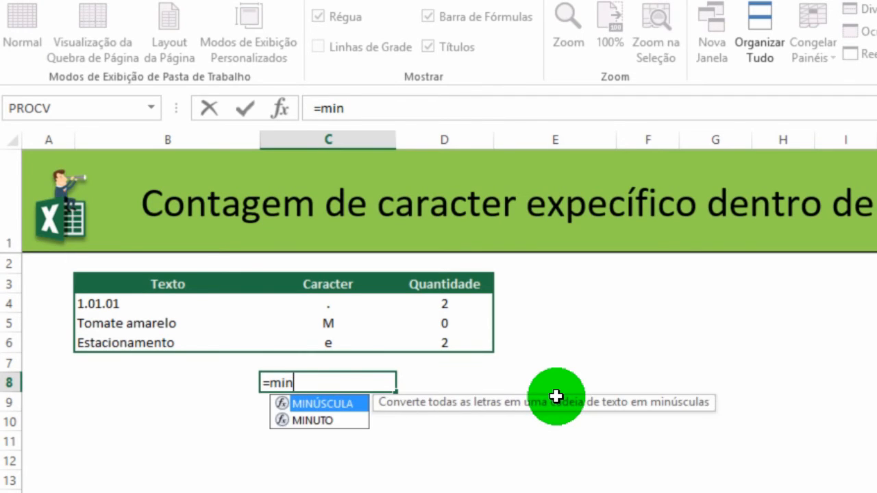
key(Tab)
key(Left)
key(Right)
key(Up)
key(Up)
key(Return)
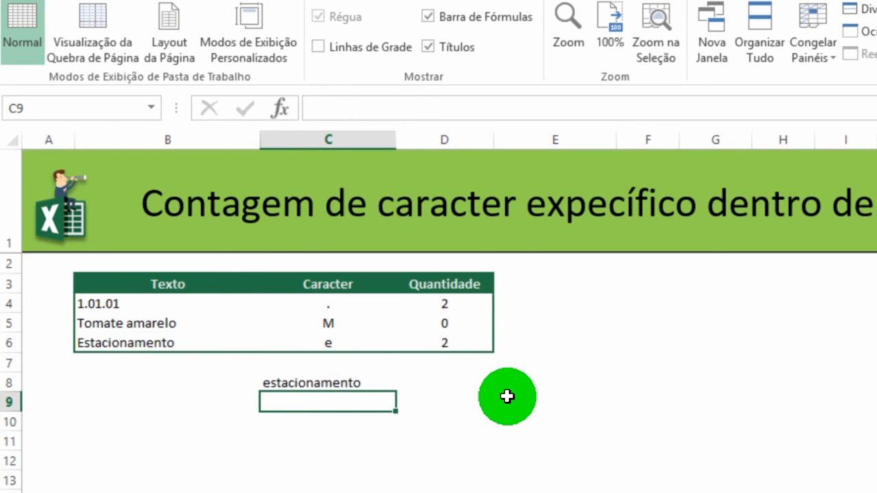
click(322, 388)
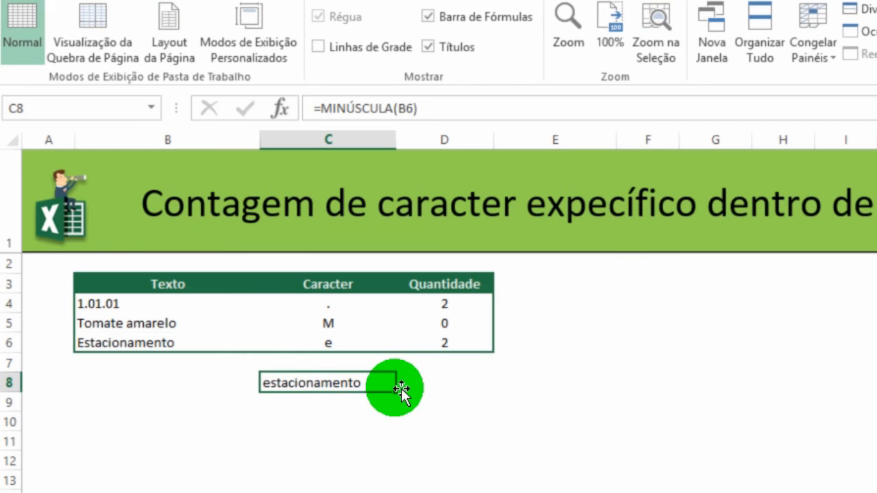
key(Delete)
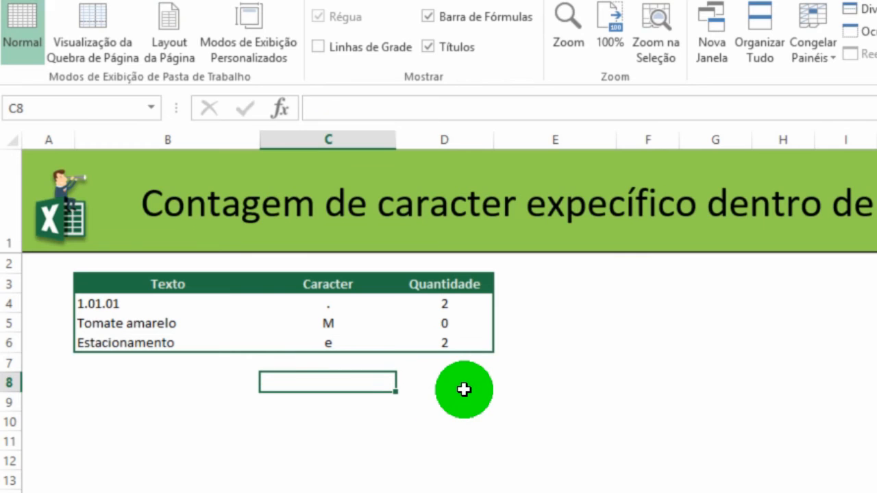